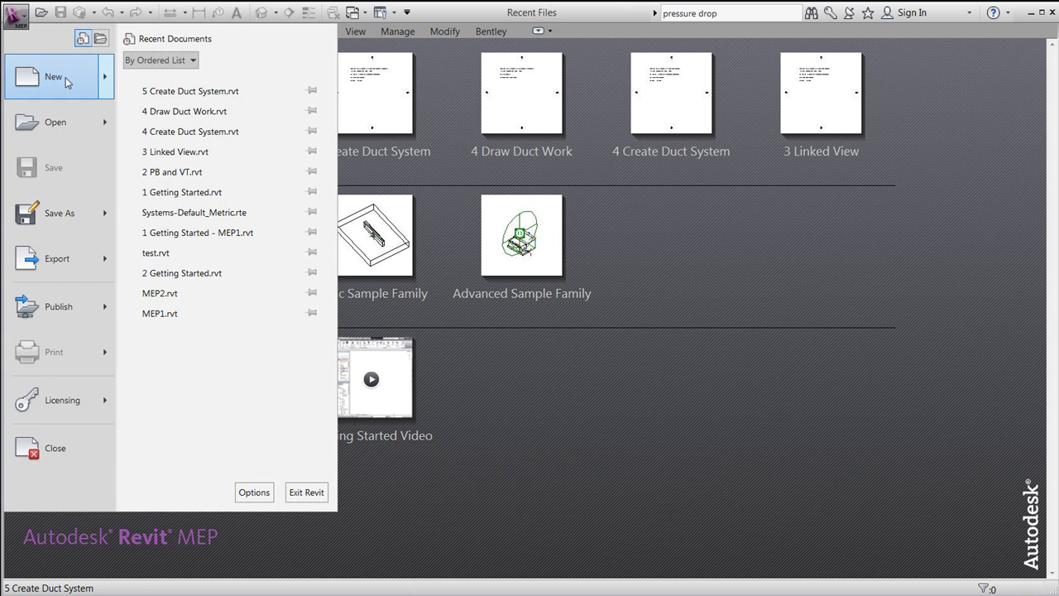
- Create a new project from the Systems-Default_Metric template
mouse_move(67, 79)
left_click(191, 93)
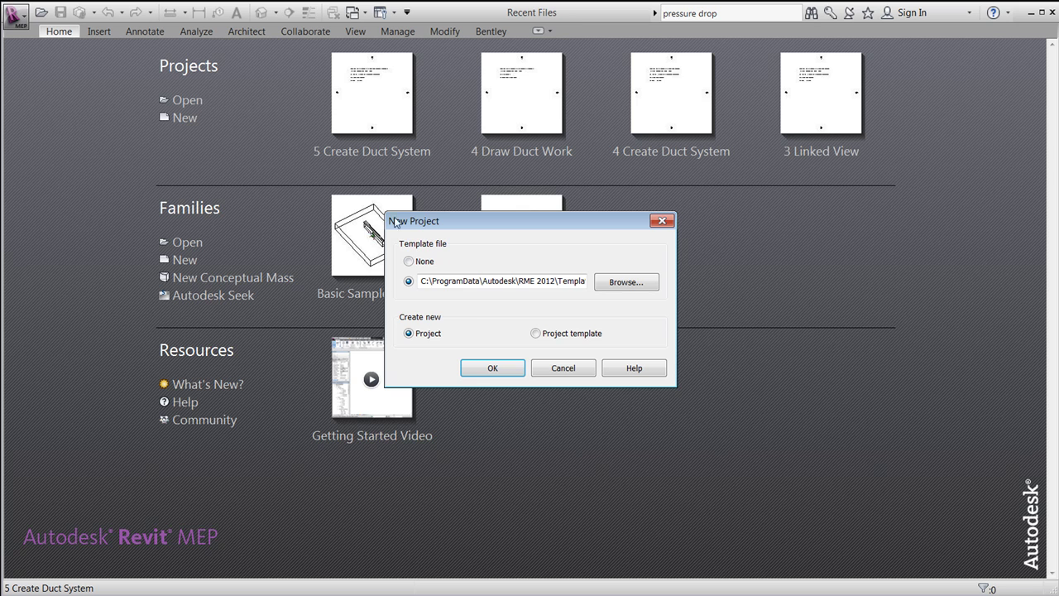
left_click(626, 282)
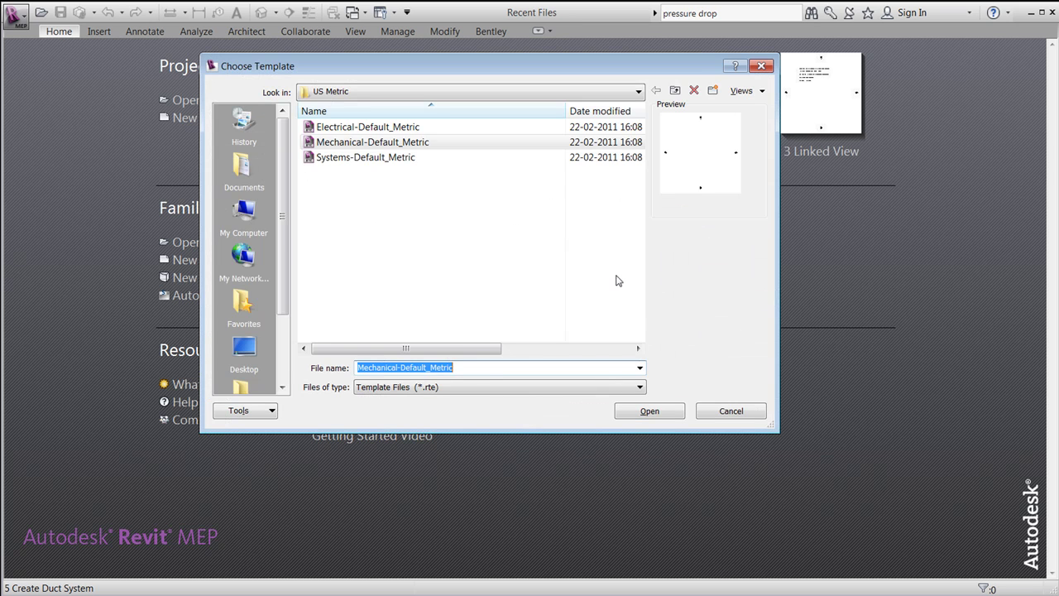
left_click(383, 158)
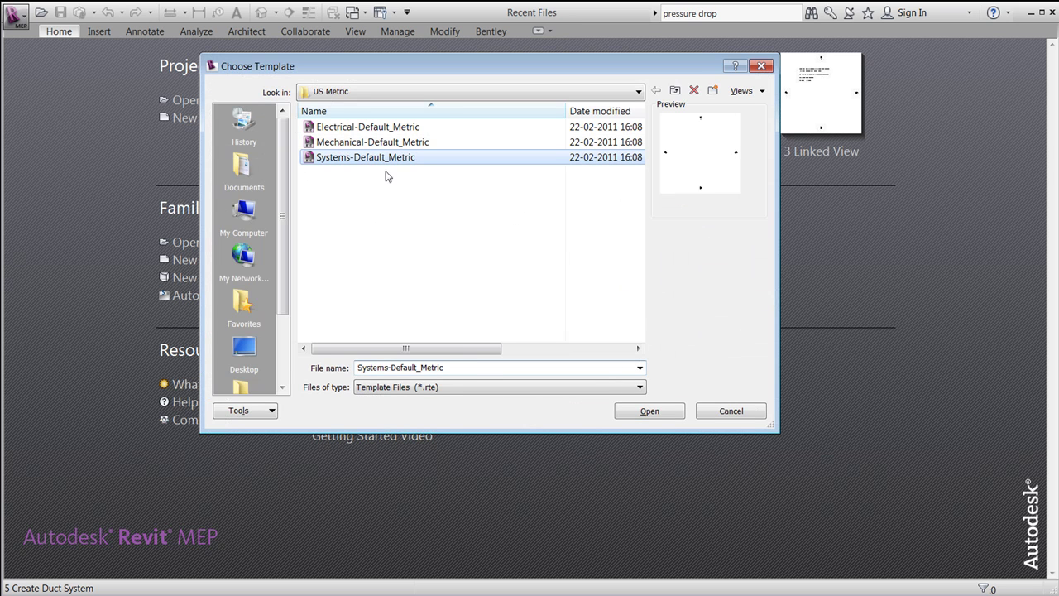
left_click(650, 411)
left_click(490, 373)
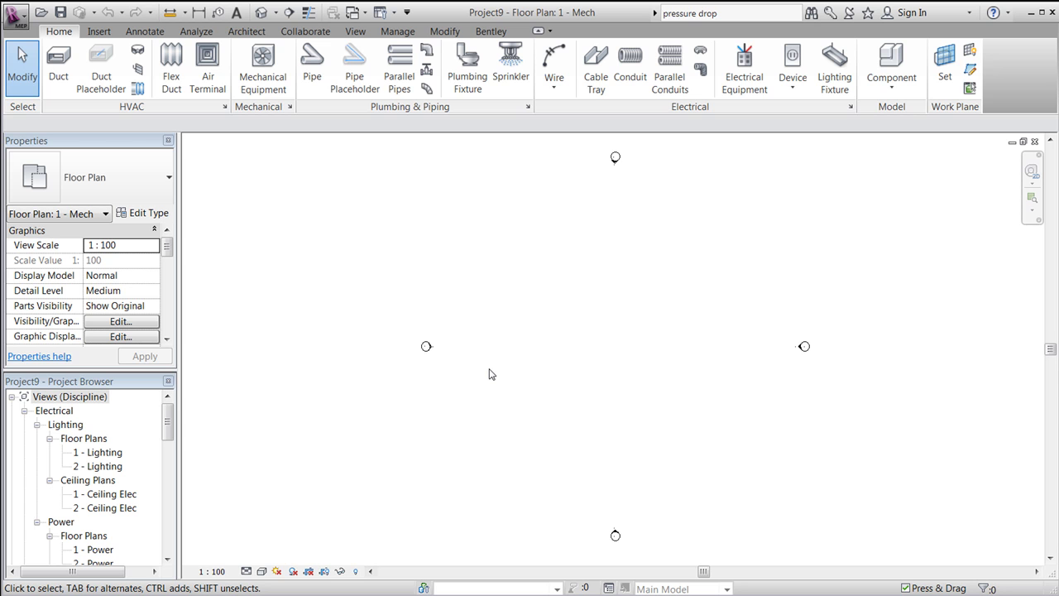
- Start a Revit link and browse to C: > _MOBL > 2011 2A > CAHS3 > MEP
left_click(99, 32)
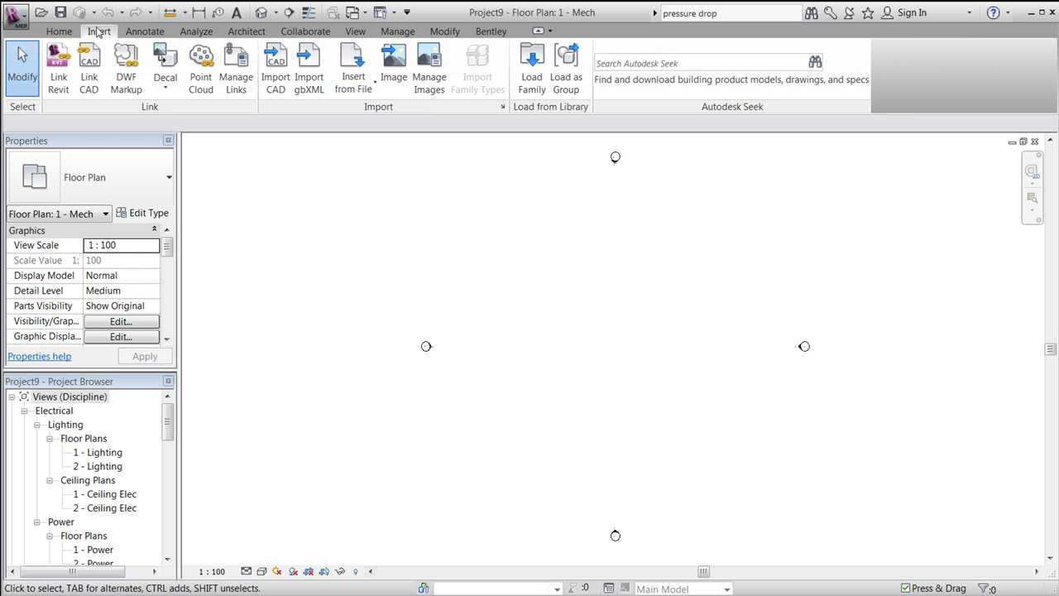
left_click(62, 83)
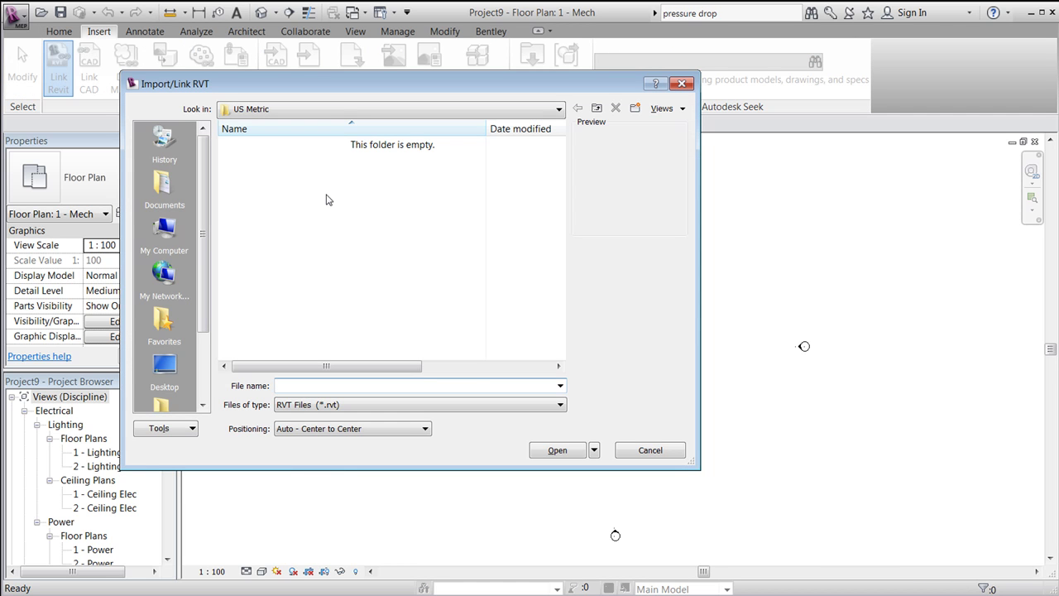
left_click(343, 111)
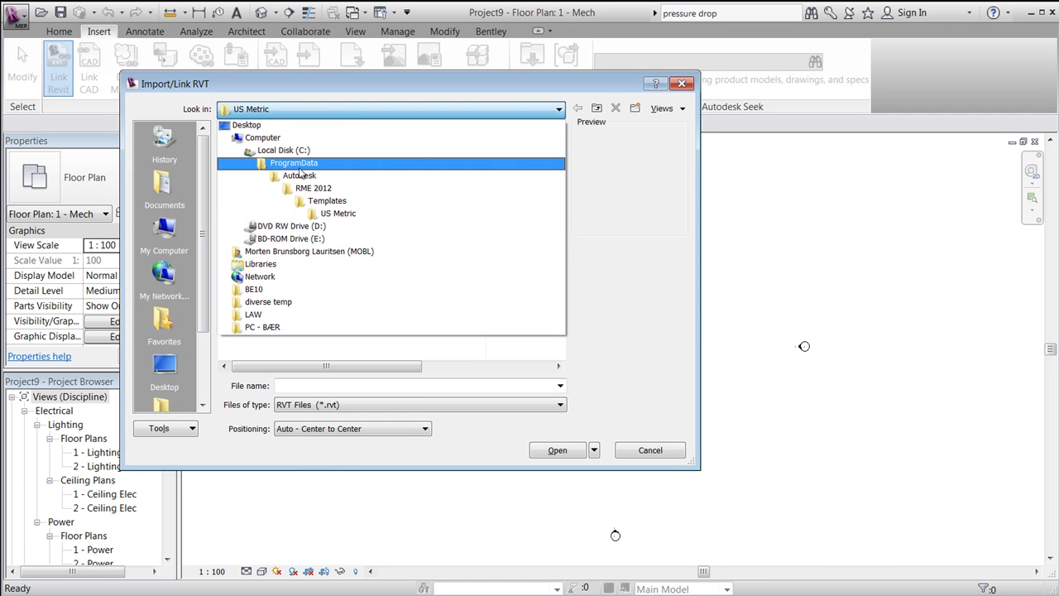
left_click(287, 154)
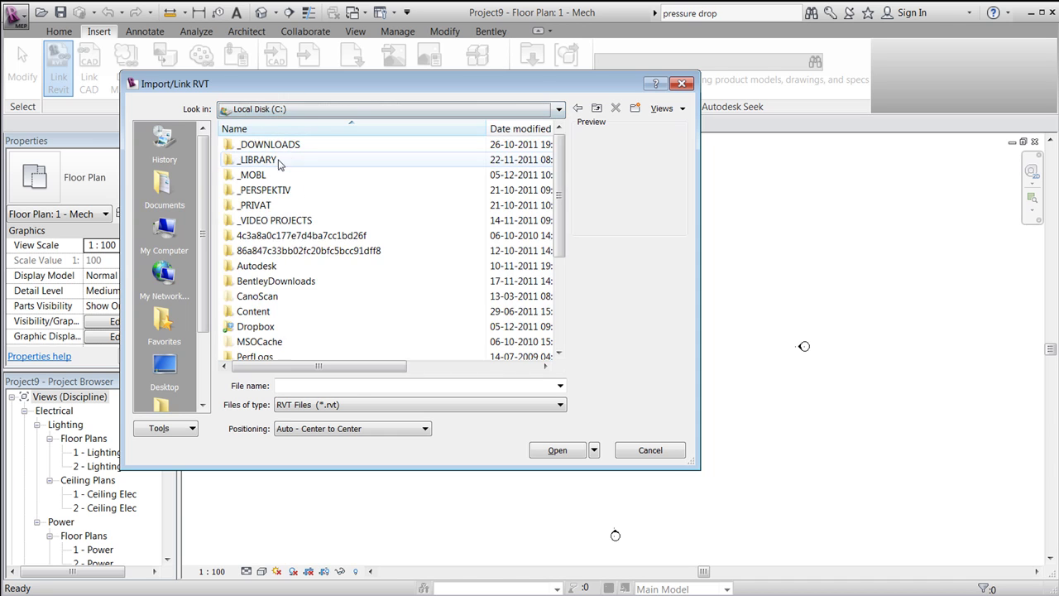
double_click(251, 173)
double_click(252, 159)
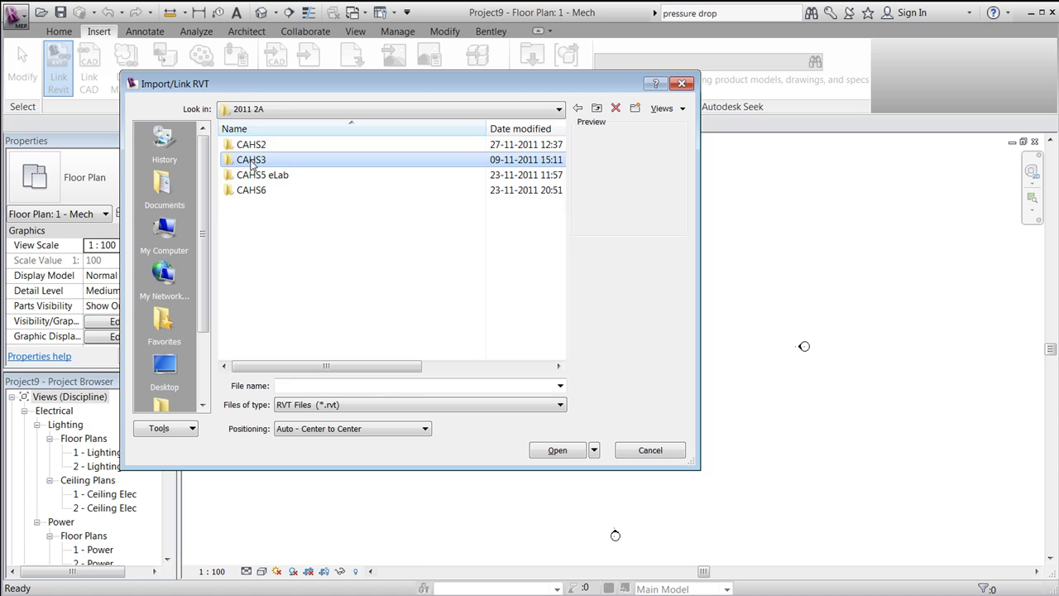
double_click(252, 162)
double_click(246, 149)
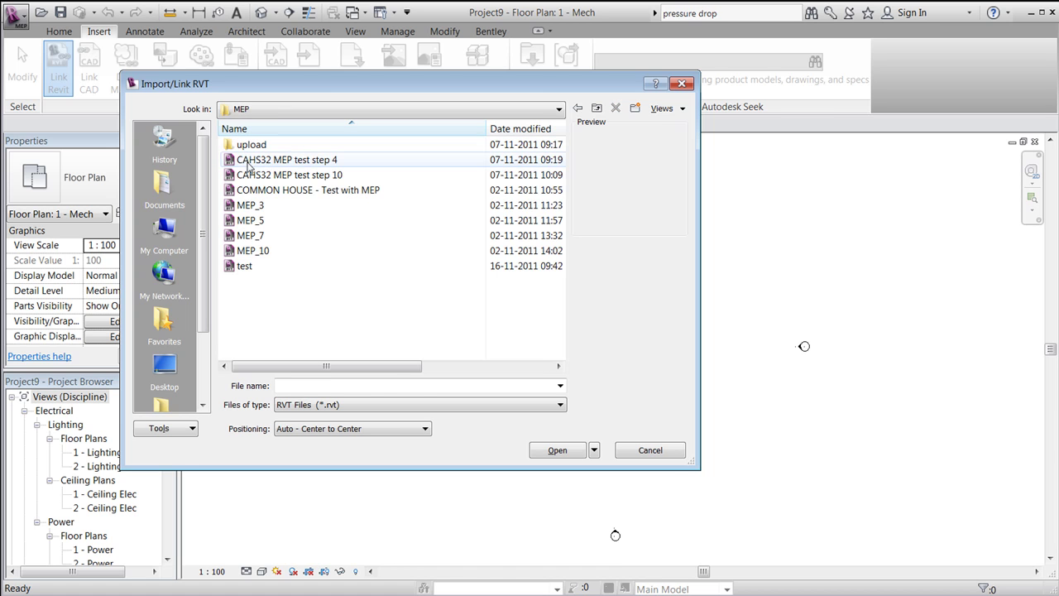
- Link COMMON HOUSE - Test with MEP, positioned Origin to Origin
left_click(277, 190)
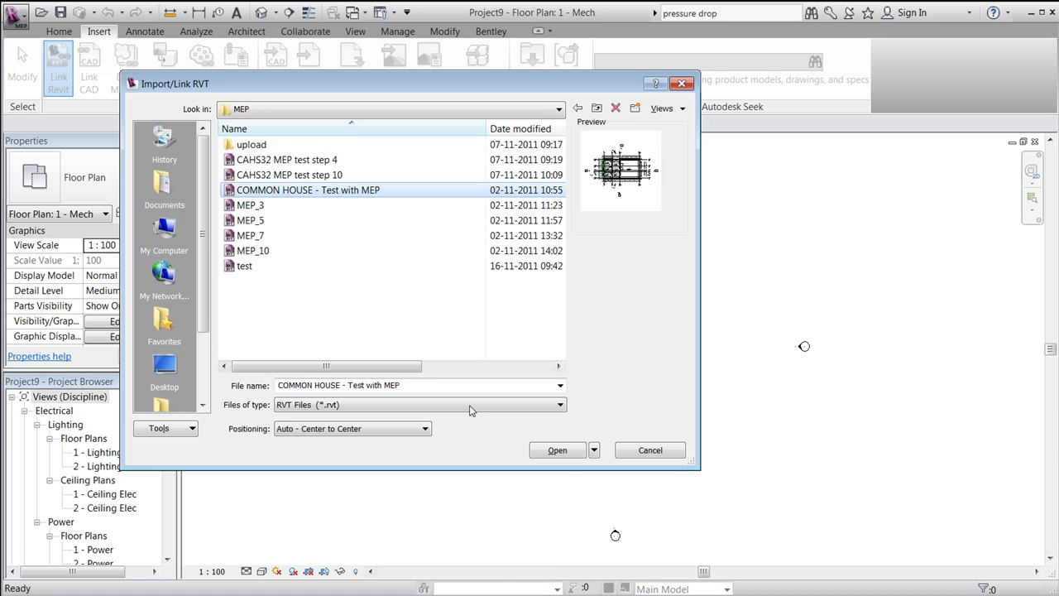
left_click(383, 429)
left_click(372, 453)
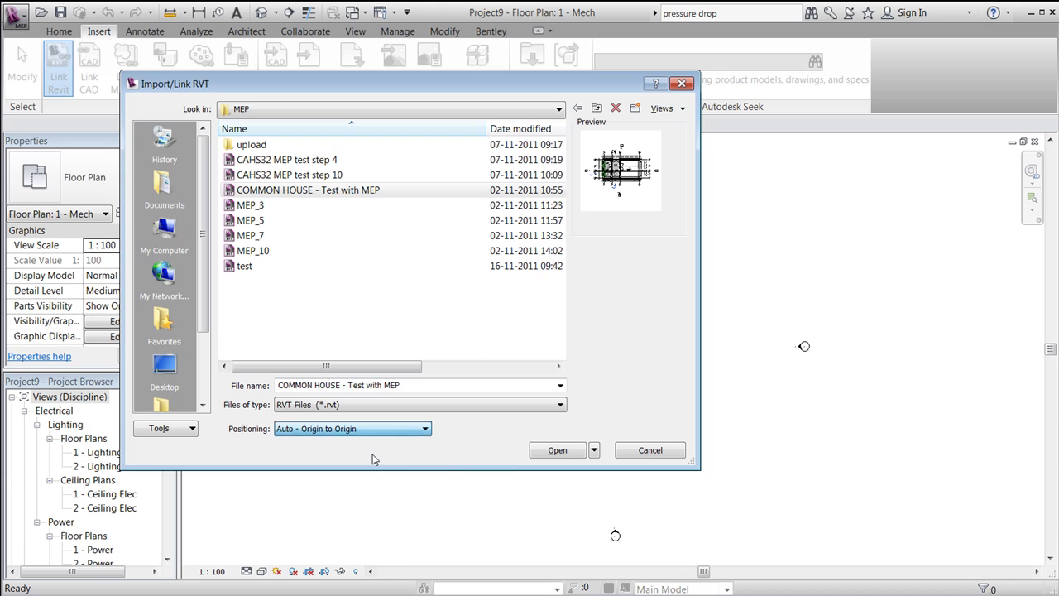
left_click(556, 452)
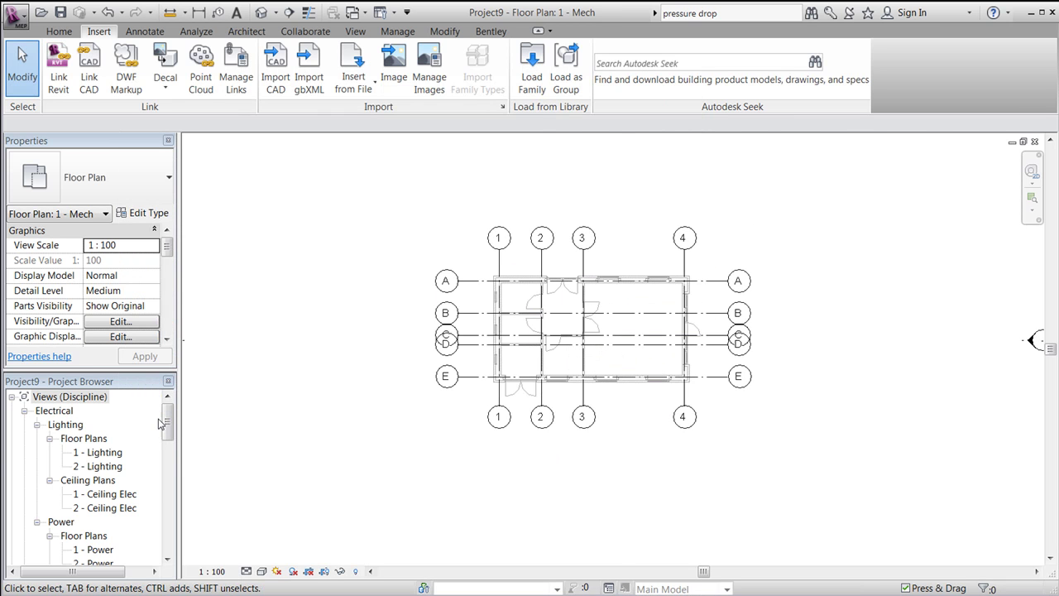
left_click_drag(163, 424, 169, 499)
double_click(82, 507)
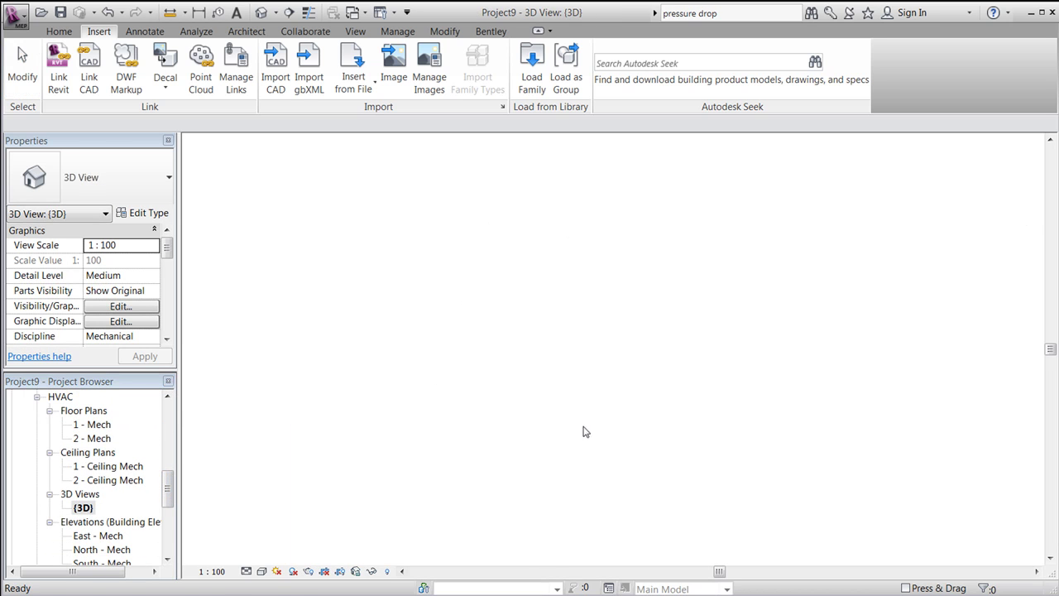
double_click(83, 538)
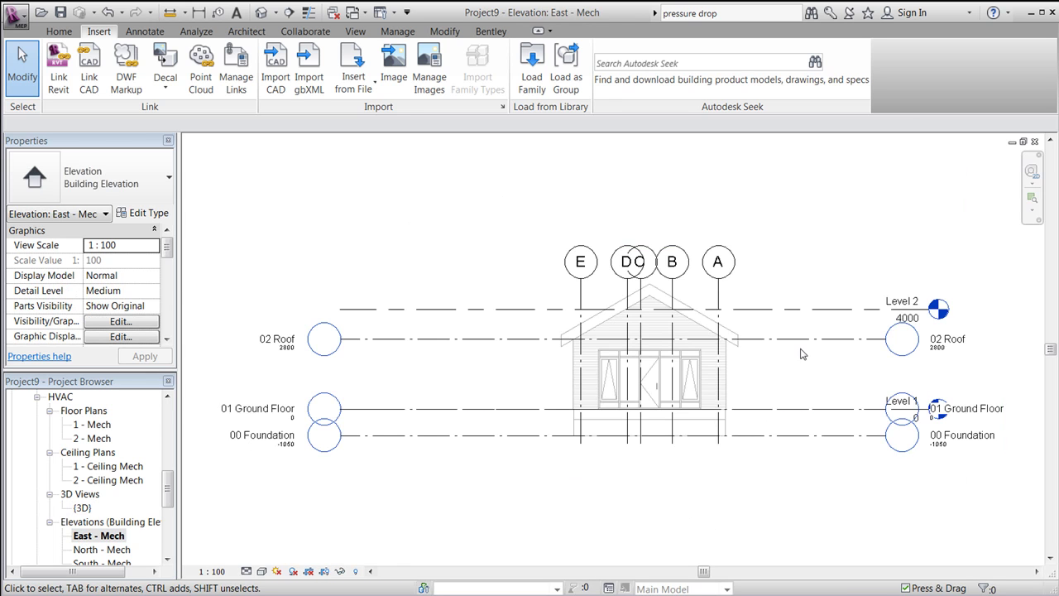
scroll(807, 353, "up", 2)
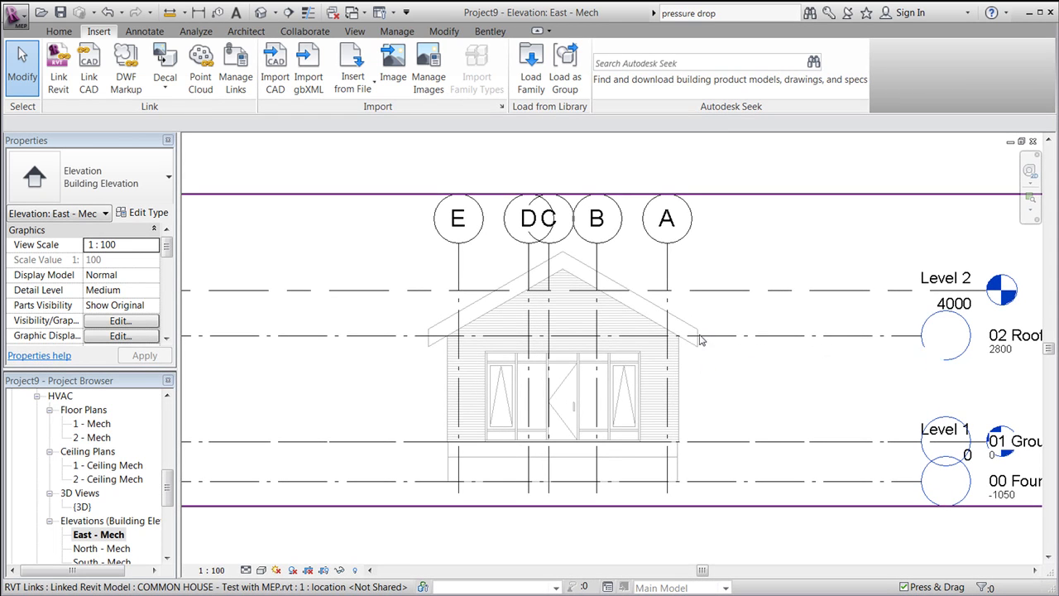
scroll(695, 341, "down", 1)
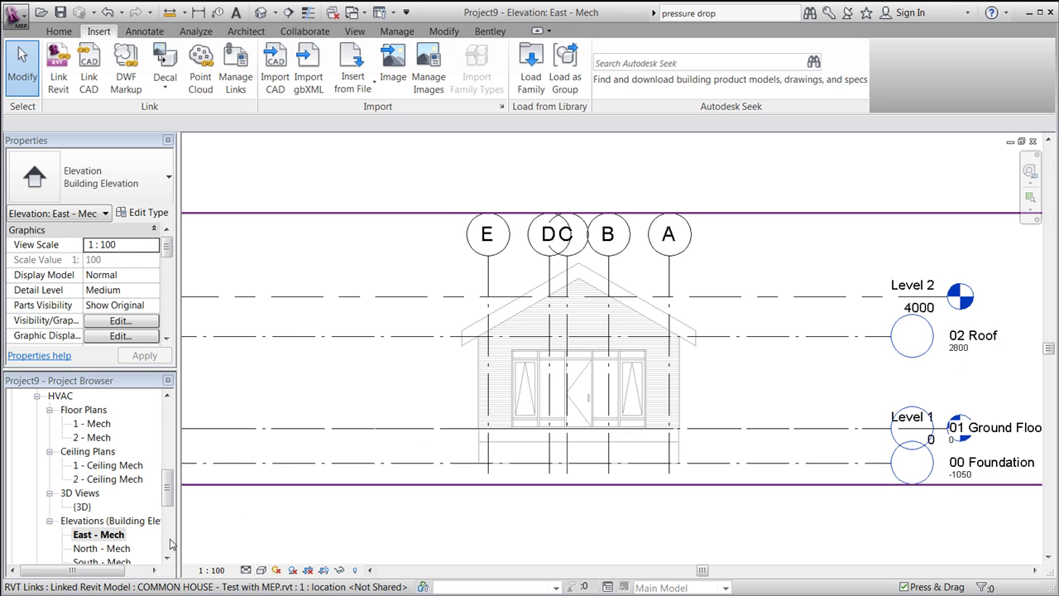
mouse_move(167, 494)
left_mouse_down()
mouse_move(167, 507)
mouse_move(167, 480)
left_mouse_up()
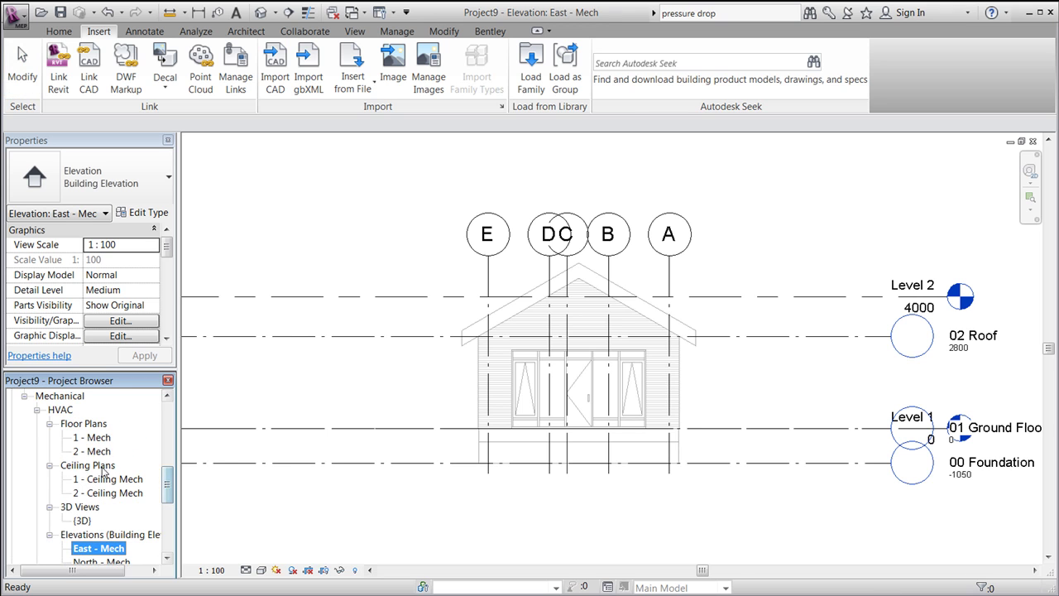
double_click(95, 438)
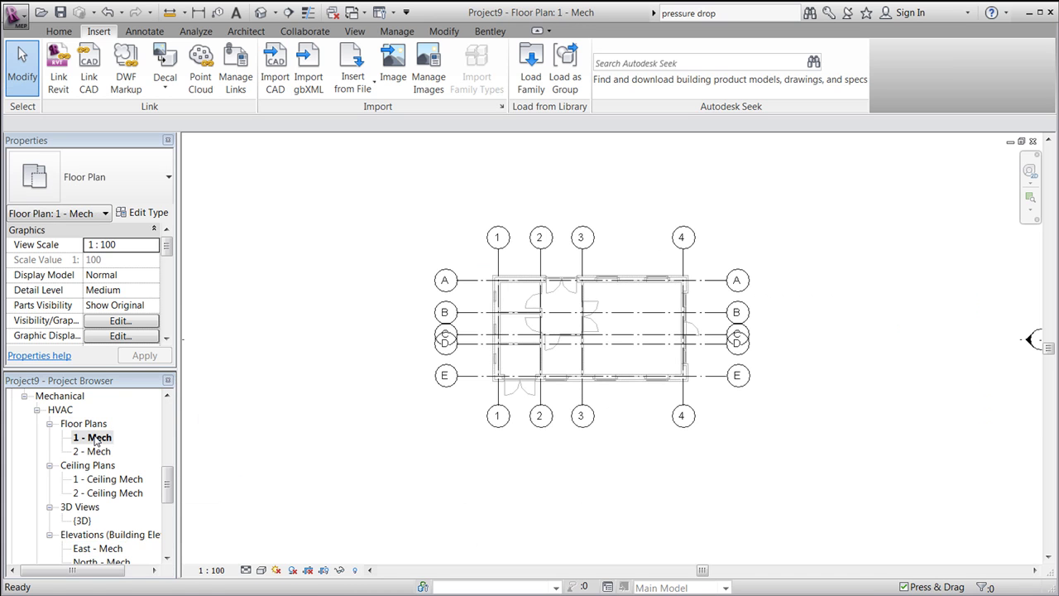
scroll(634, 257, "up", 2)
scroll(745, 390, "up", 1)
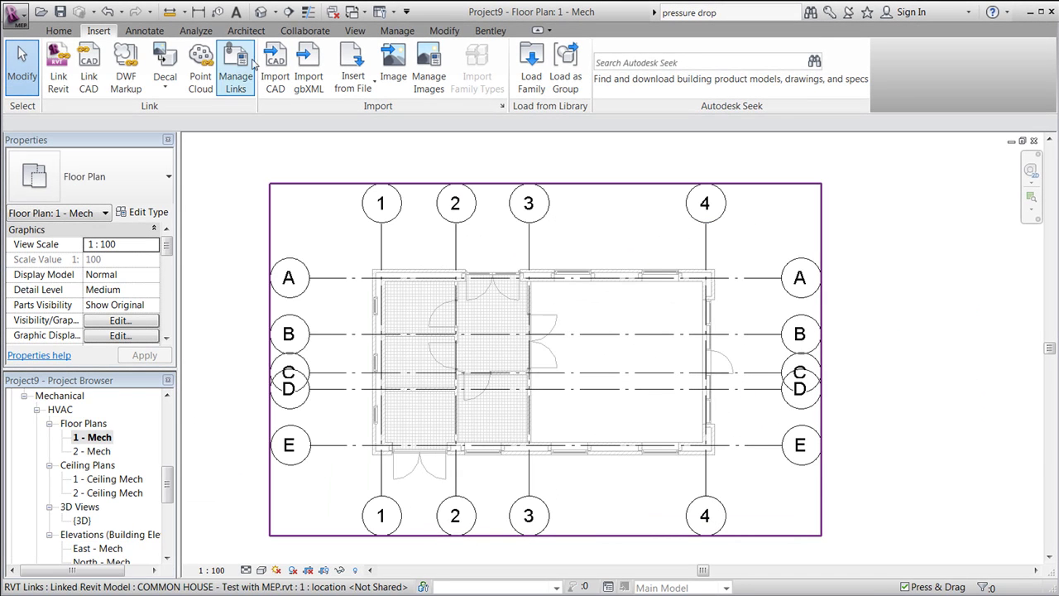
- Place an M_Air Handling Unit - Split System - Vertical 03 between grids 1–2 and D–E
left_click(58, 30)
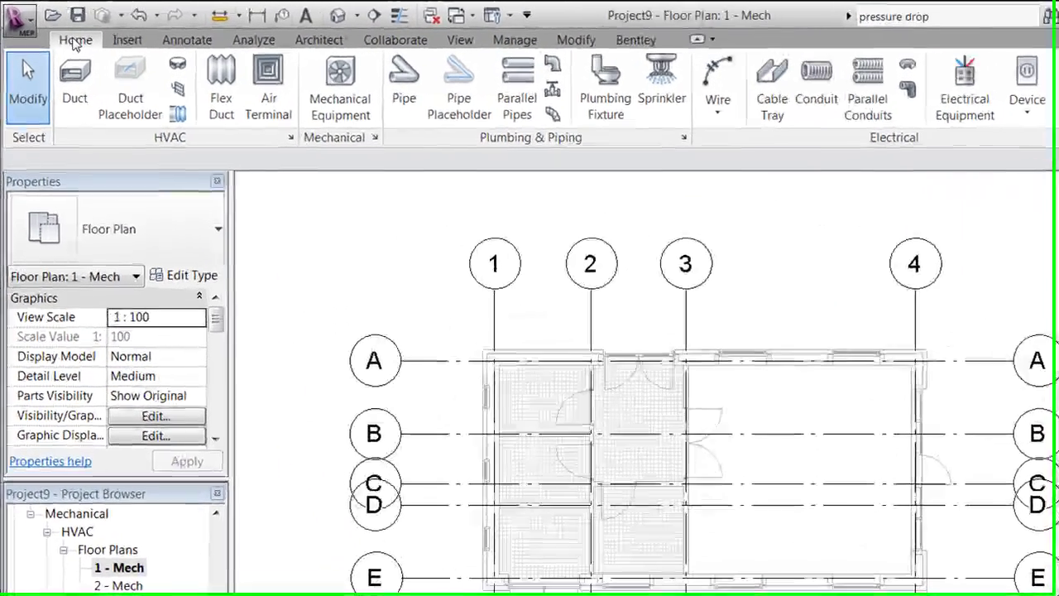
left_click(331, 115)
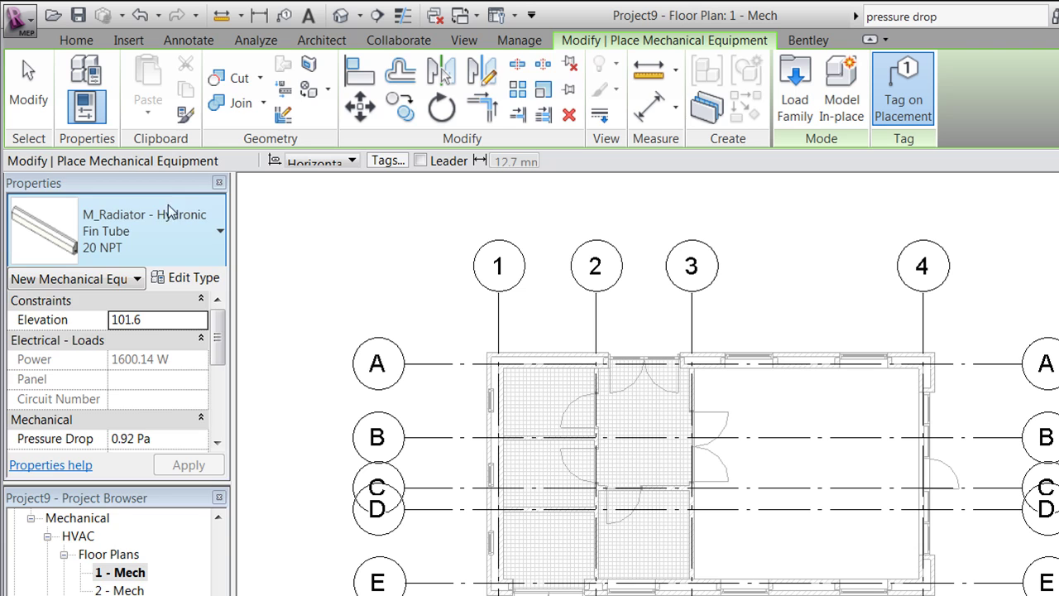
left_click(176, 230)
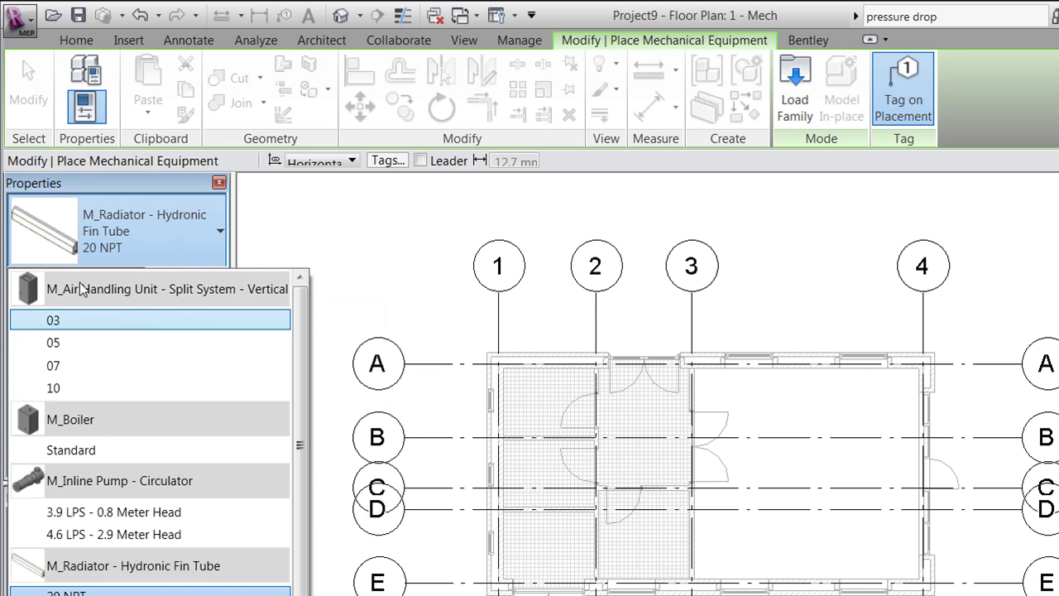
mouse_move(78, 323)
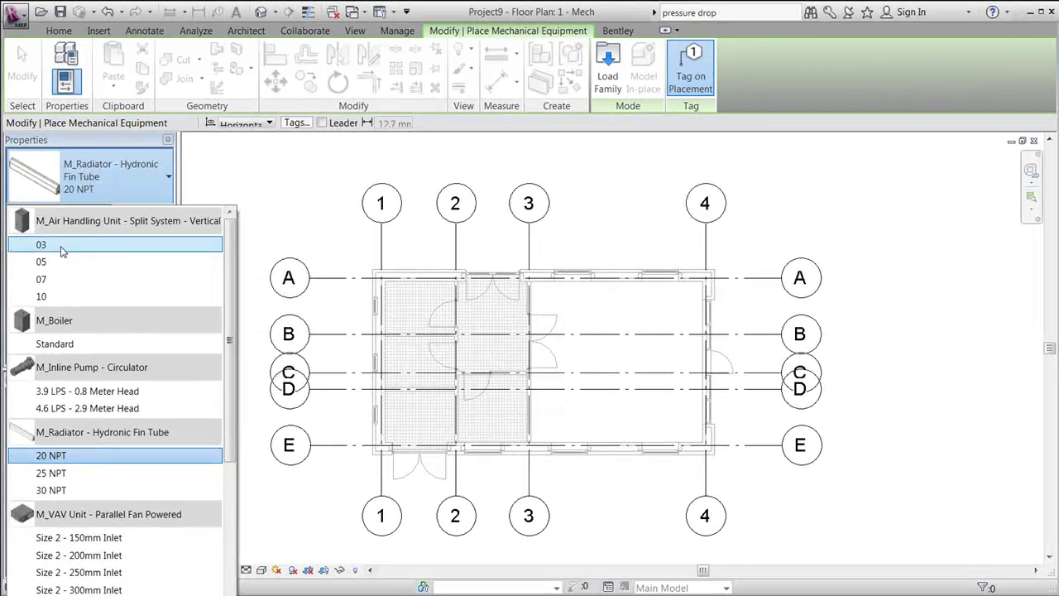
left_click(61, 247)
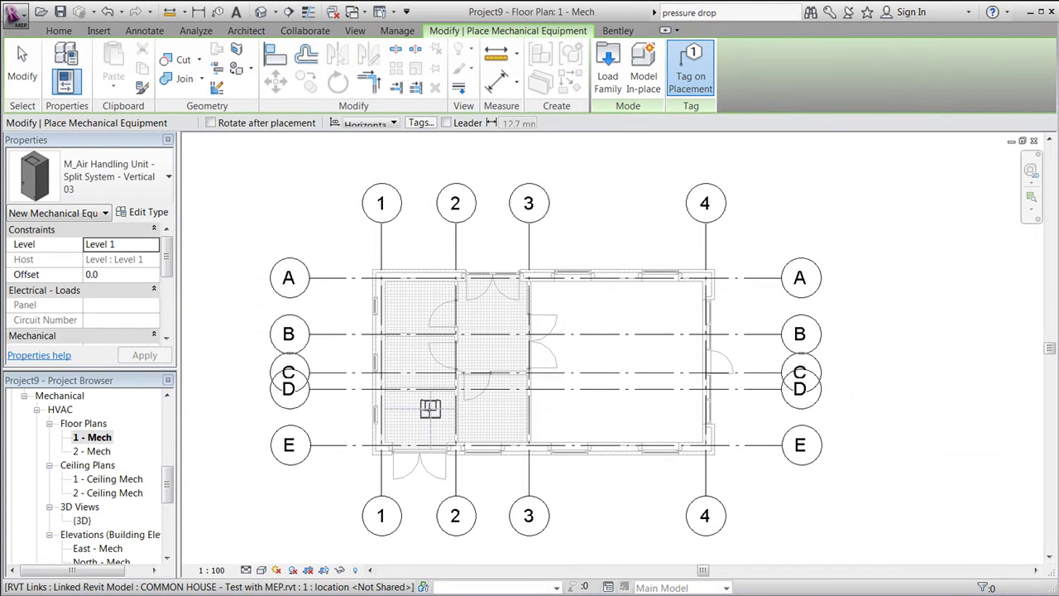
left_click(430, 407)
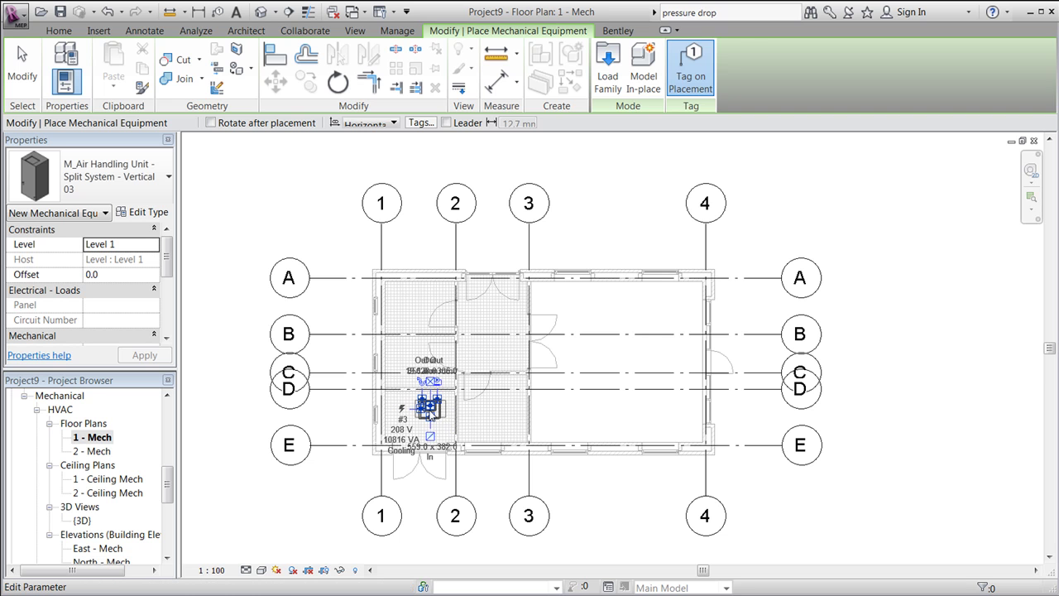
left_click(22, 66)
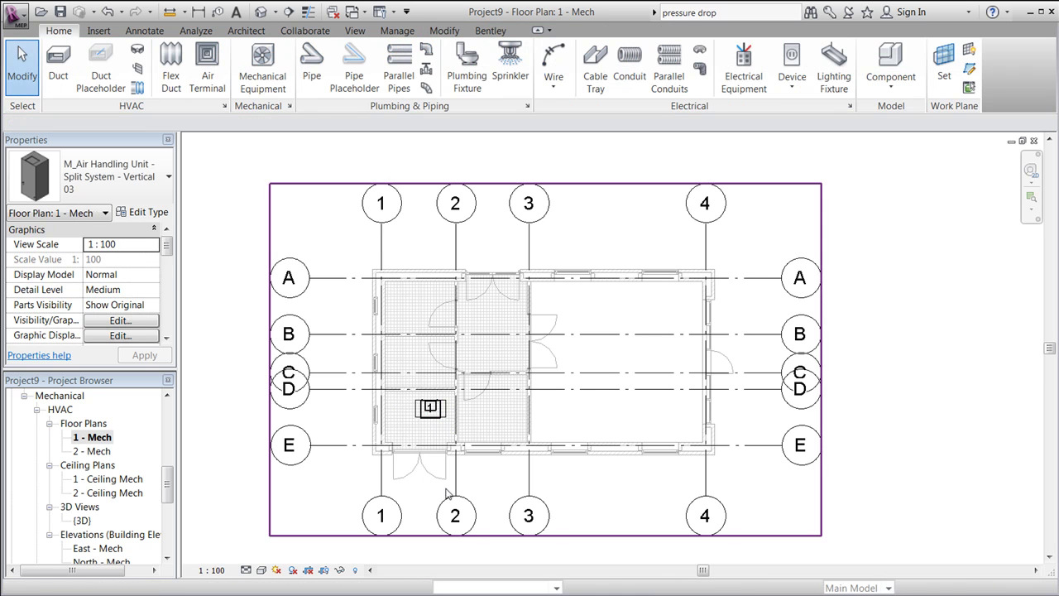
scroll(500, 458, "up", 2)
scroll(280, 464, "down", 2)
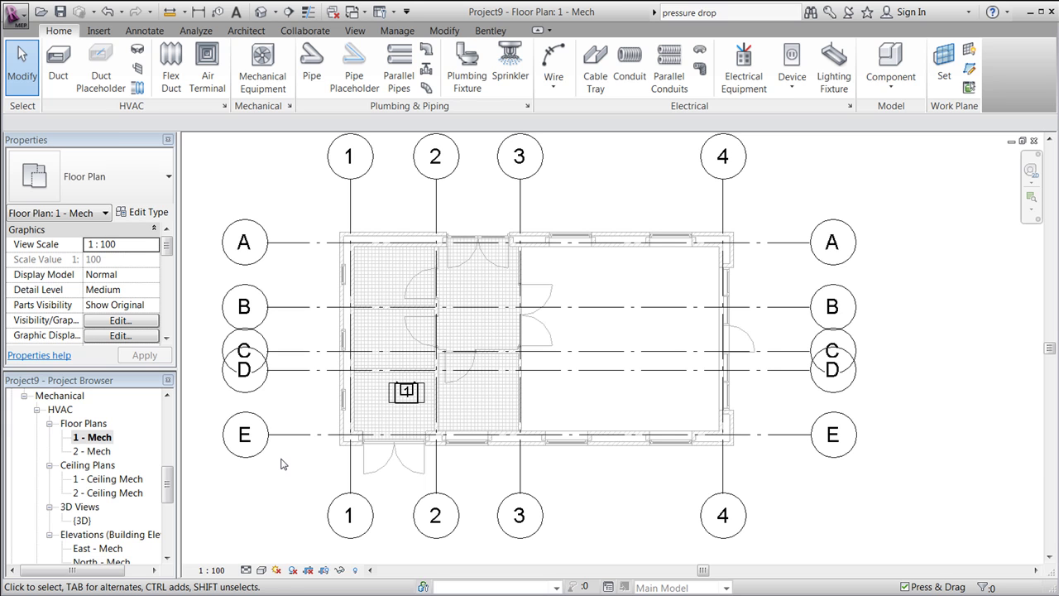
- Place two M_Supply Diffuser 600 x 600 terminals along grid B and select both for copying
left_click(196, 84)
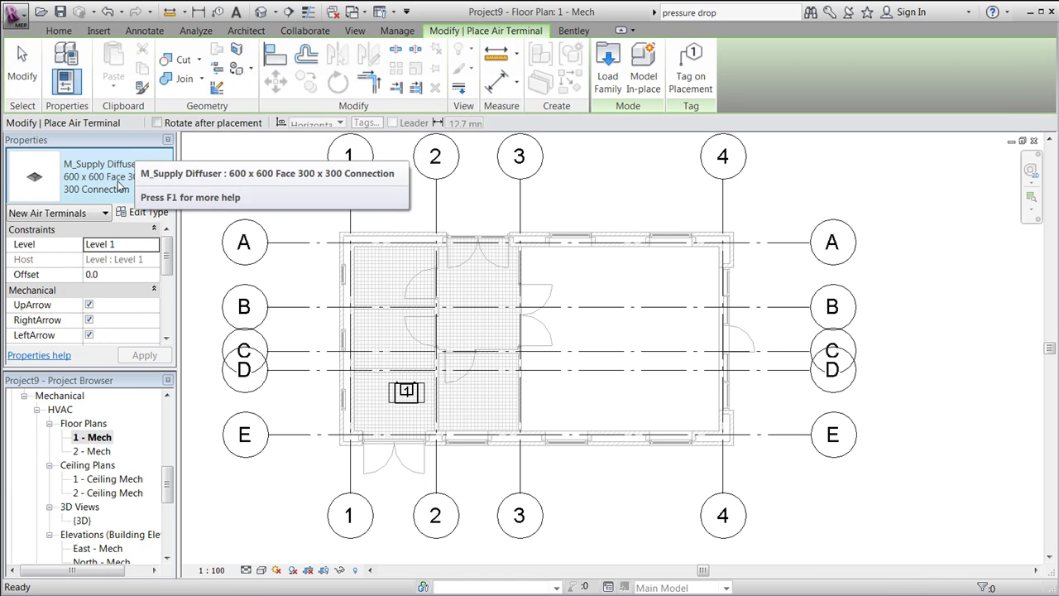
left_click(118, 185)
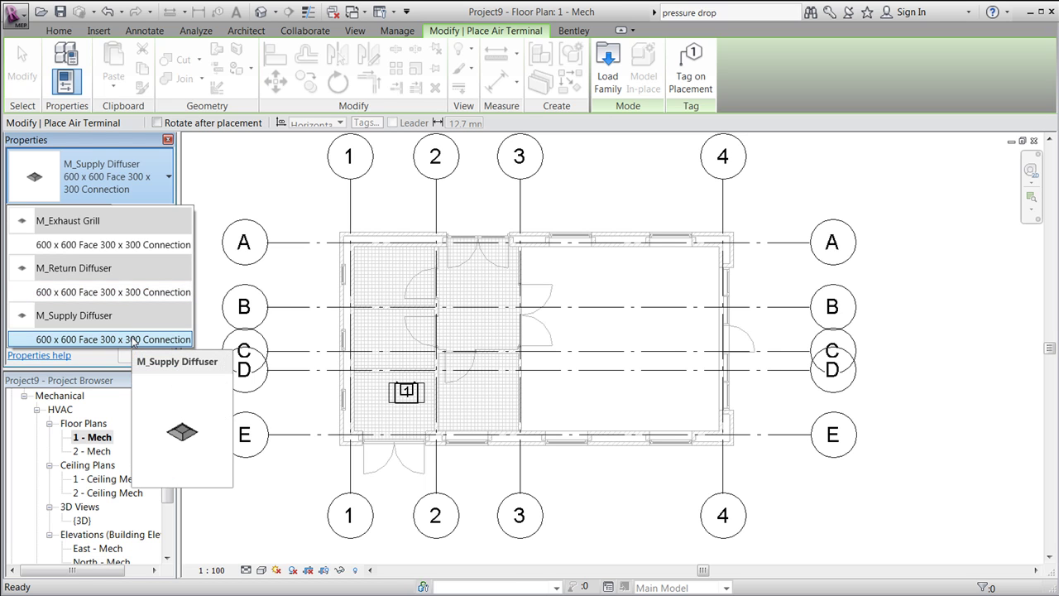
left_click(132, 339)
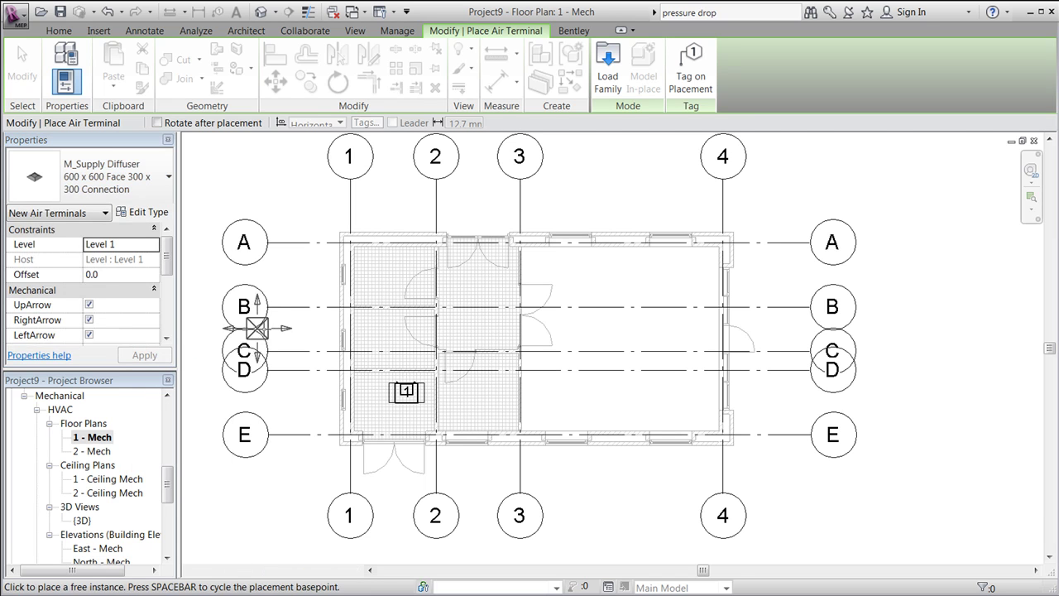
left_click(573, 289)
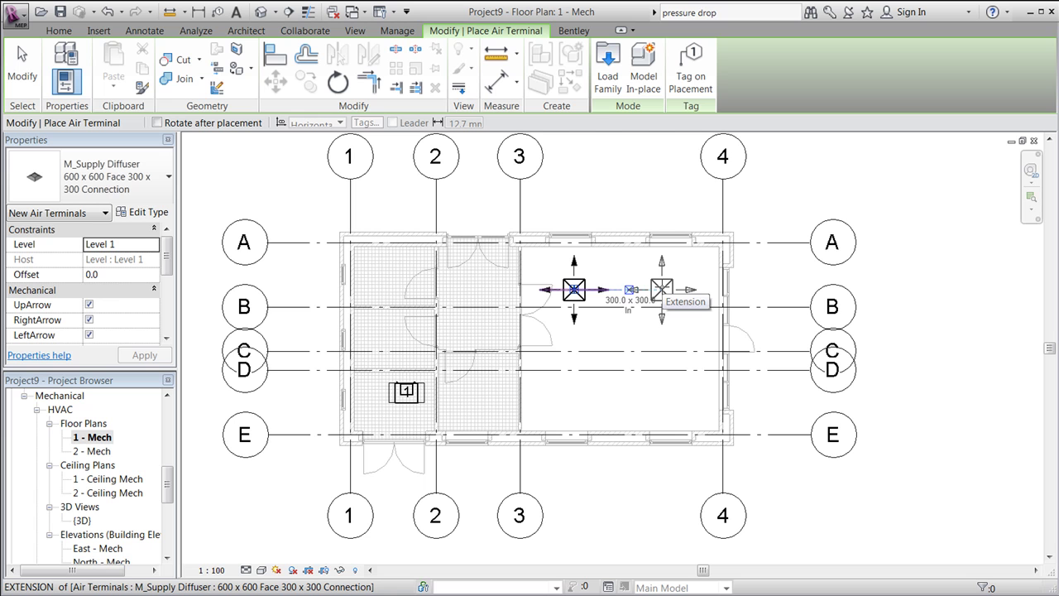
left_click(662, 289)
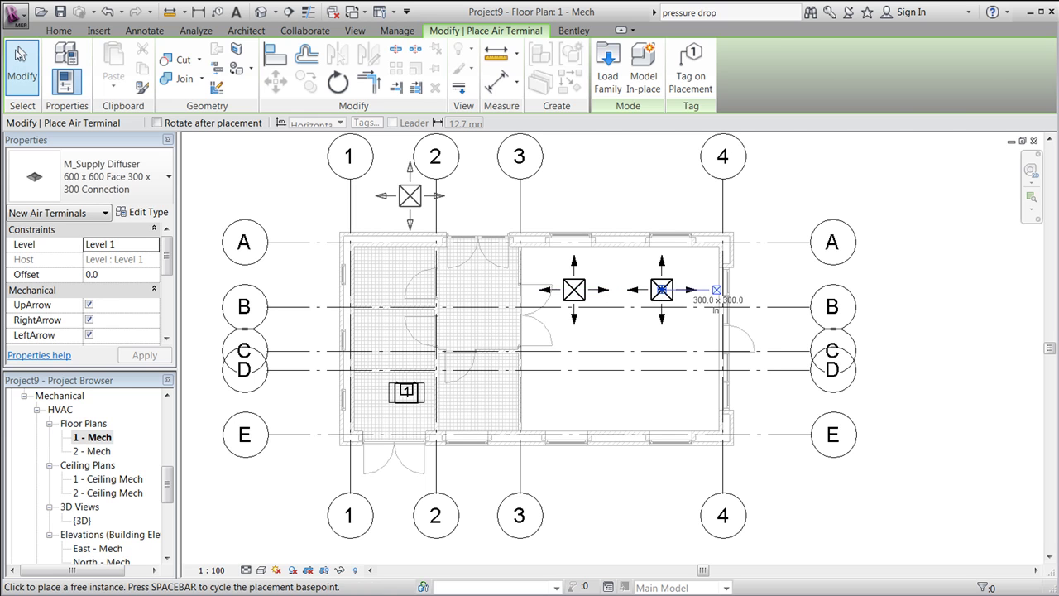
key("Escape")
key("Escape")
left_click_drag(490, 202, 717, 360)
left_click(306, 80)
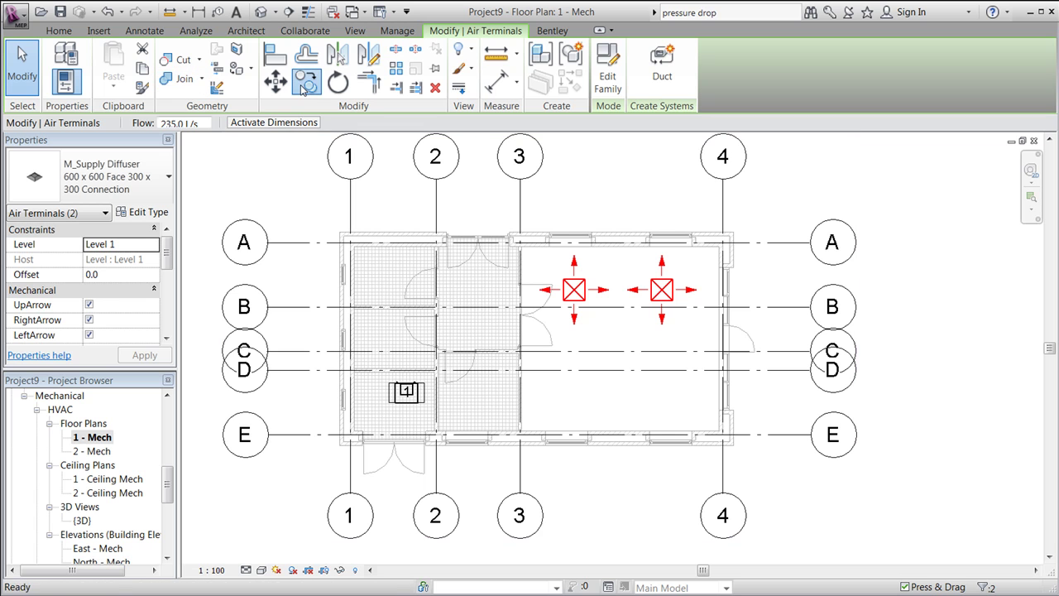
- Copy the two diffusers down to sit between grids D and E
left_click(492, 315)
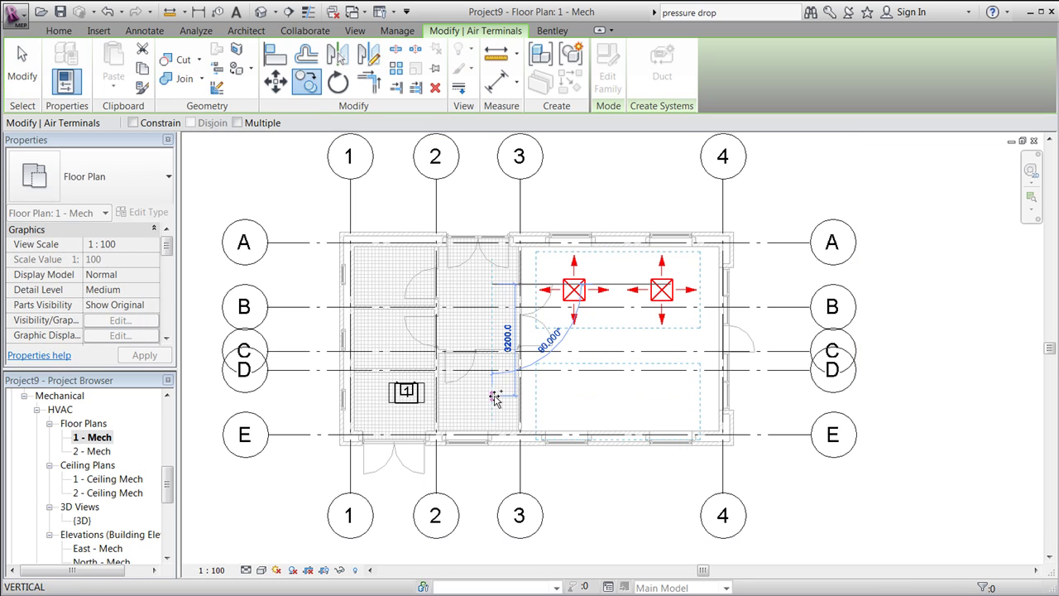
left_click(492, 393)
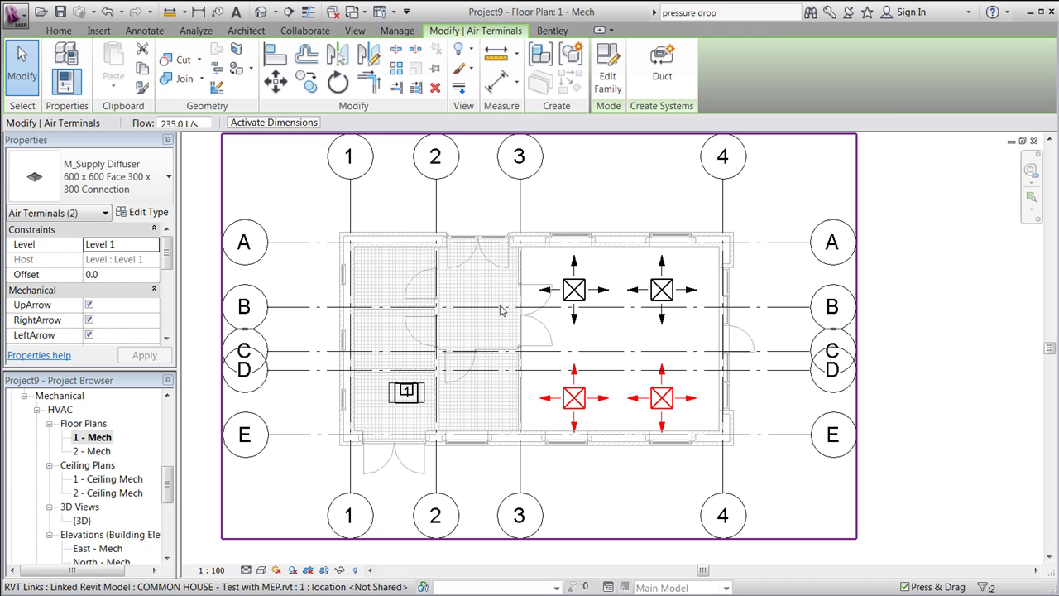
left_click(470, 227)
- Set the Flow of all four supply diffusers to 40 L/s
left_click_drag(613, 380, 716, 448)
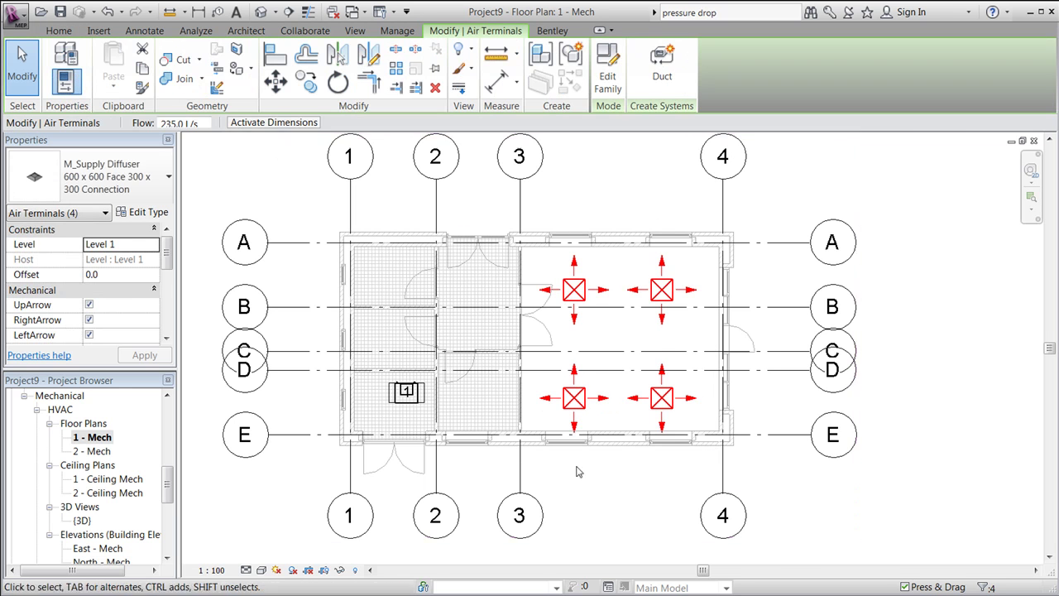
left_click_drag(168, 261, 174, 306)
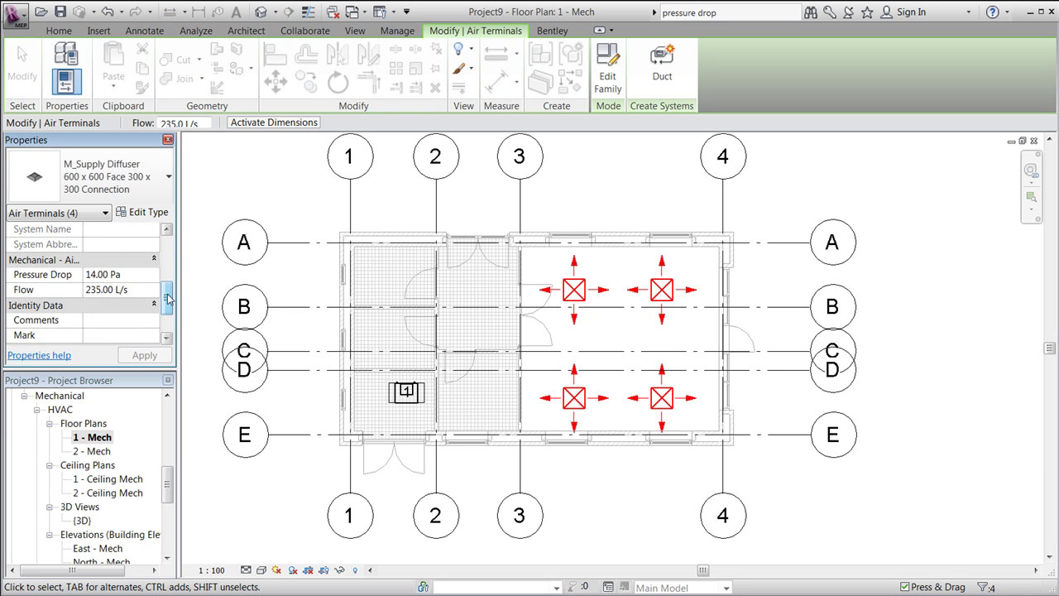
left_click(134, 290)
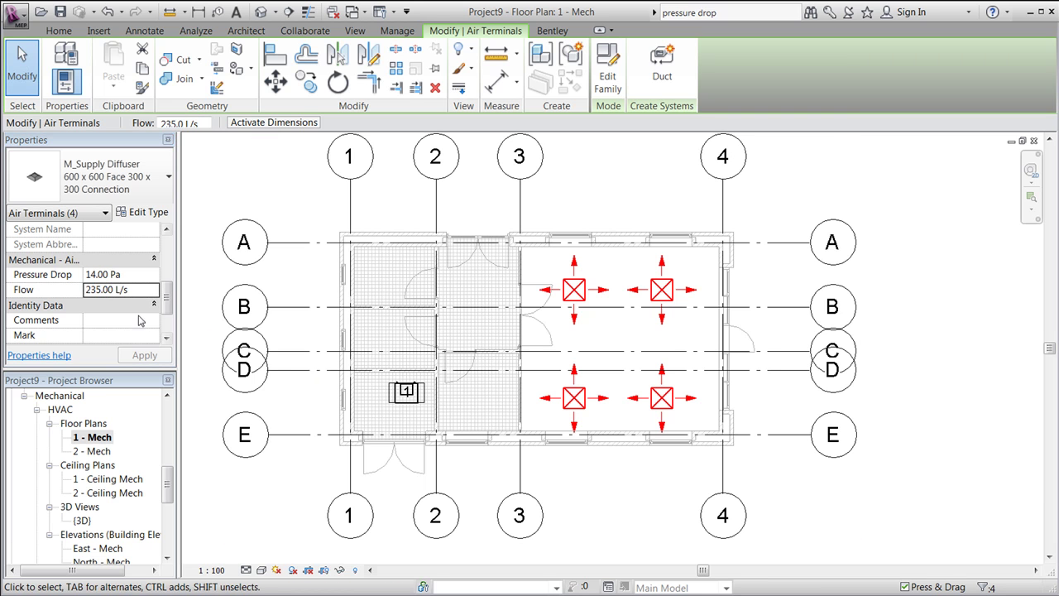
left_click(136, 291)
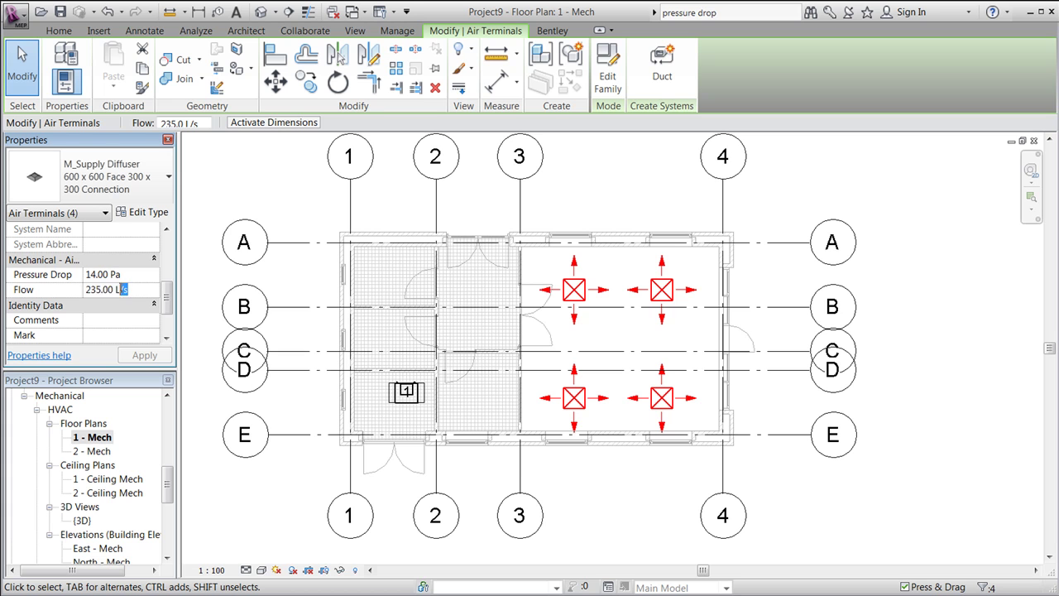
type("40")
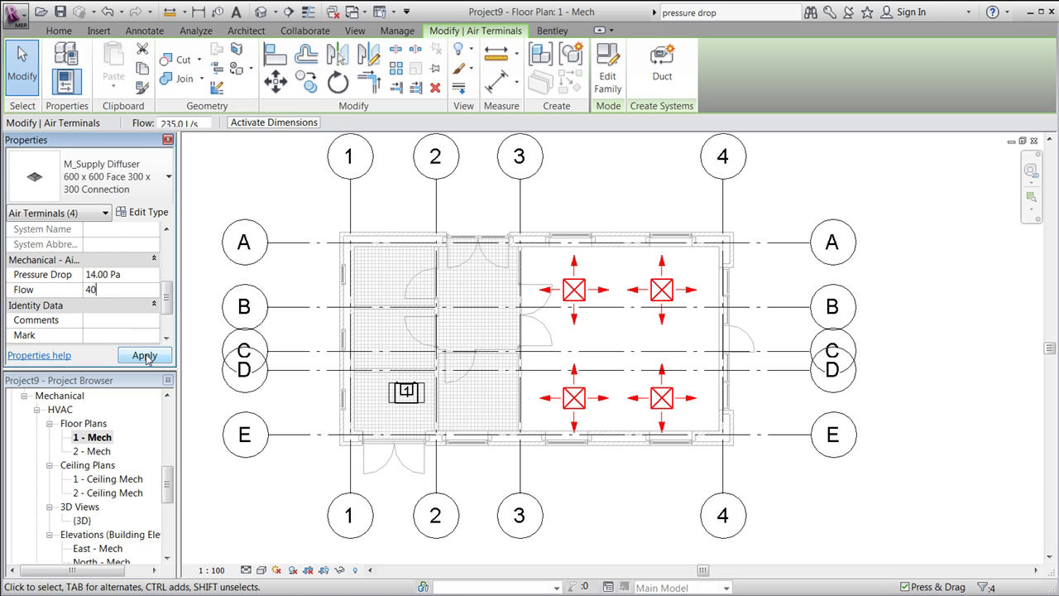
left_click(144, 356)
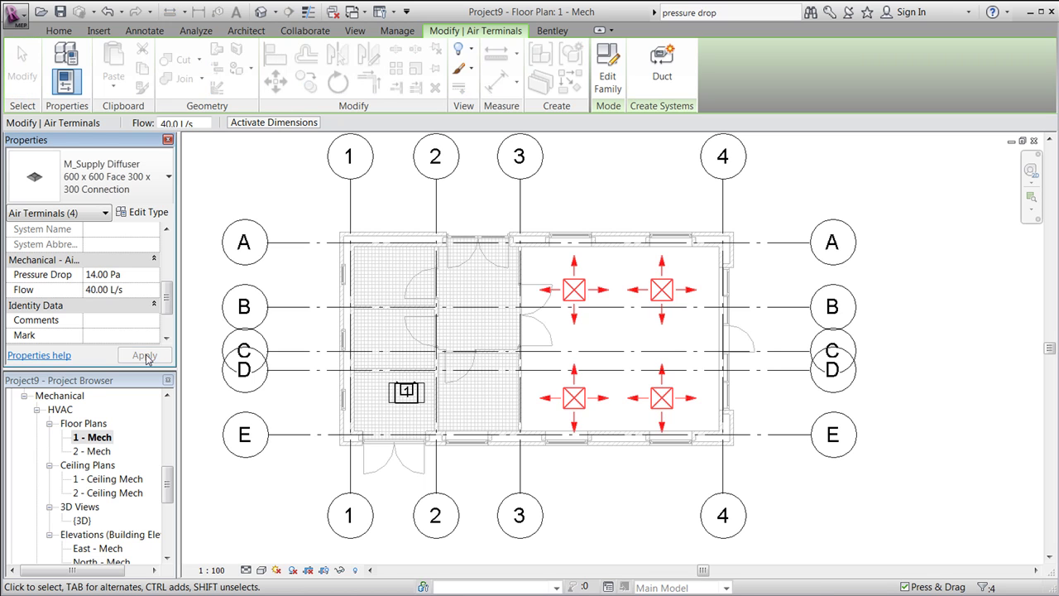
left_click(300, 482)
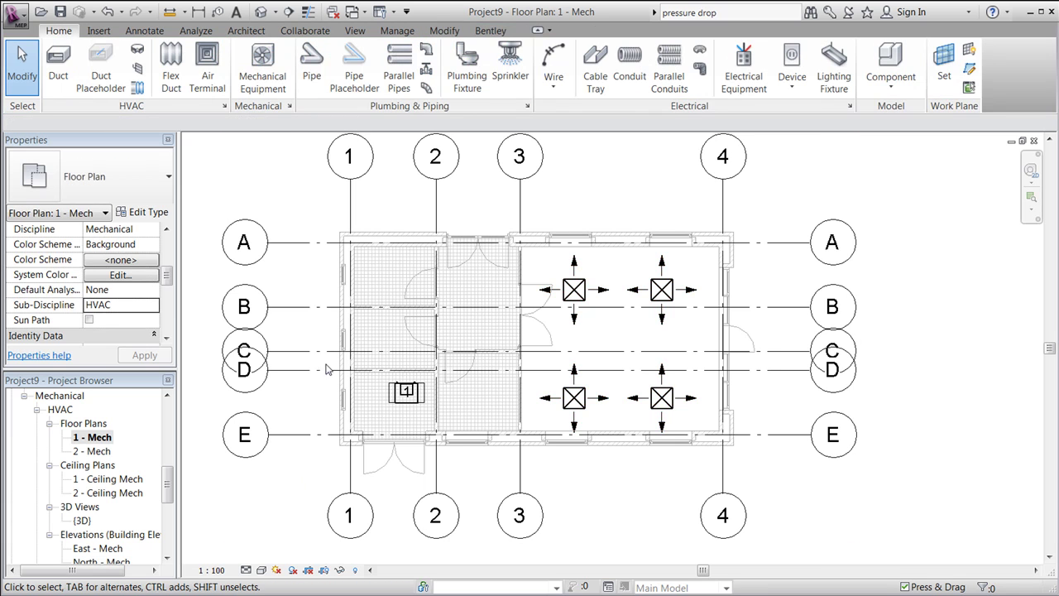
left_click_drag(323, 362, 445, 430)
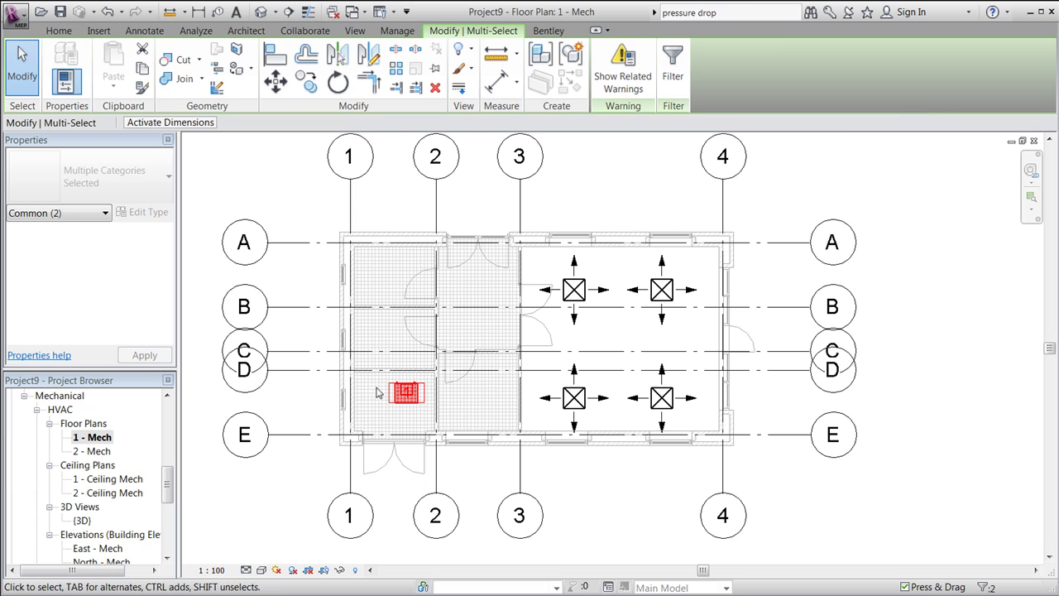
- Filter the selection to the air handling unit only, excluding Mechanical Equipment Tags
left_click_drag(319, 380, 440, 423)
left_click(985, 588)
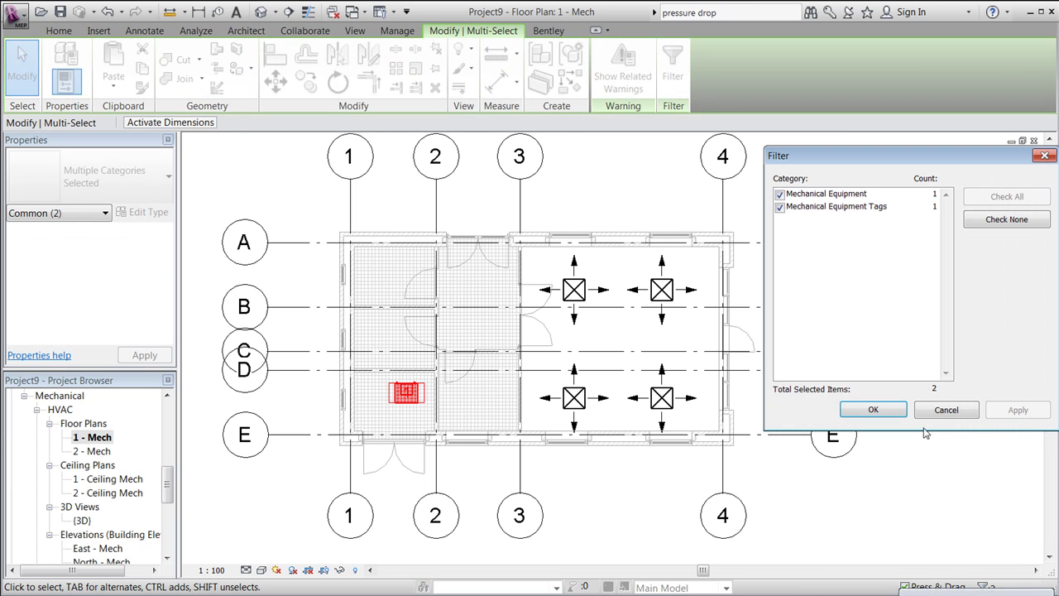
left_click(780, 207)
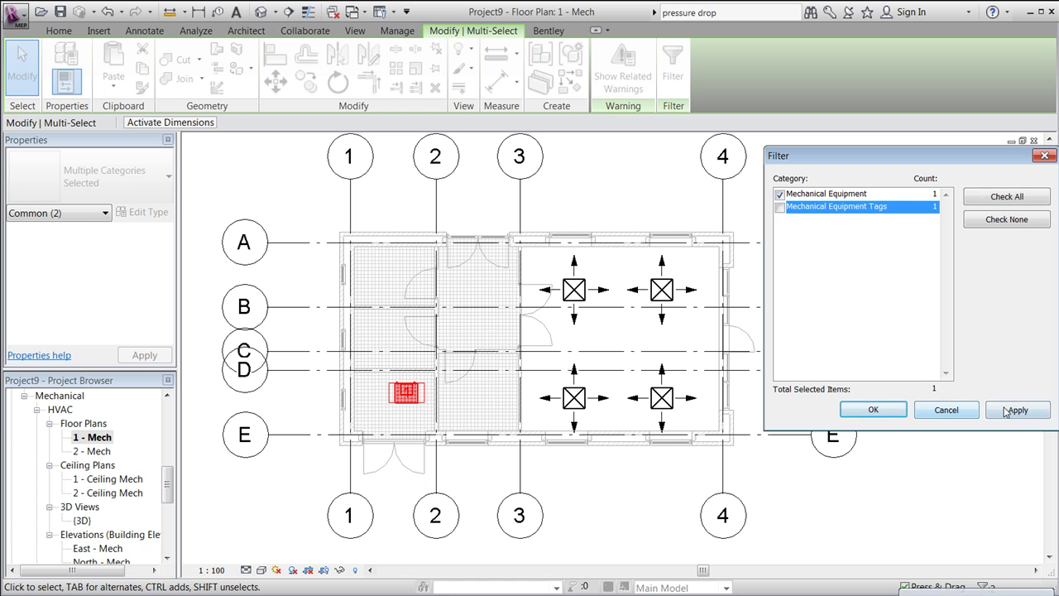
left_click(1007, 412)
left_click(874, 410)
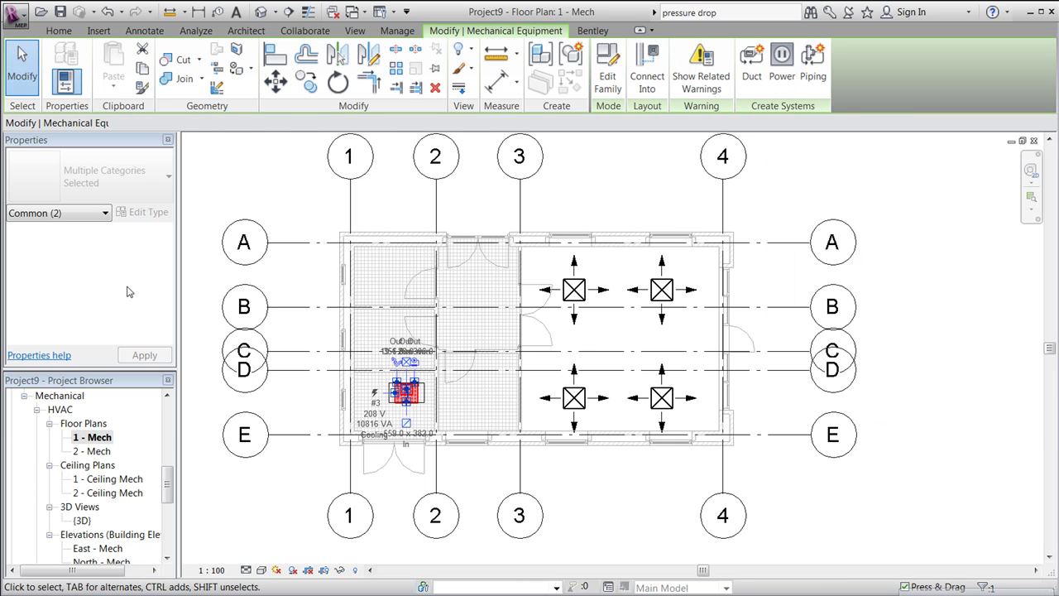
- Set the air handling unit's Air Flow to 160 L/s
left_click_drag(167, 257, 166, 315)
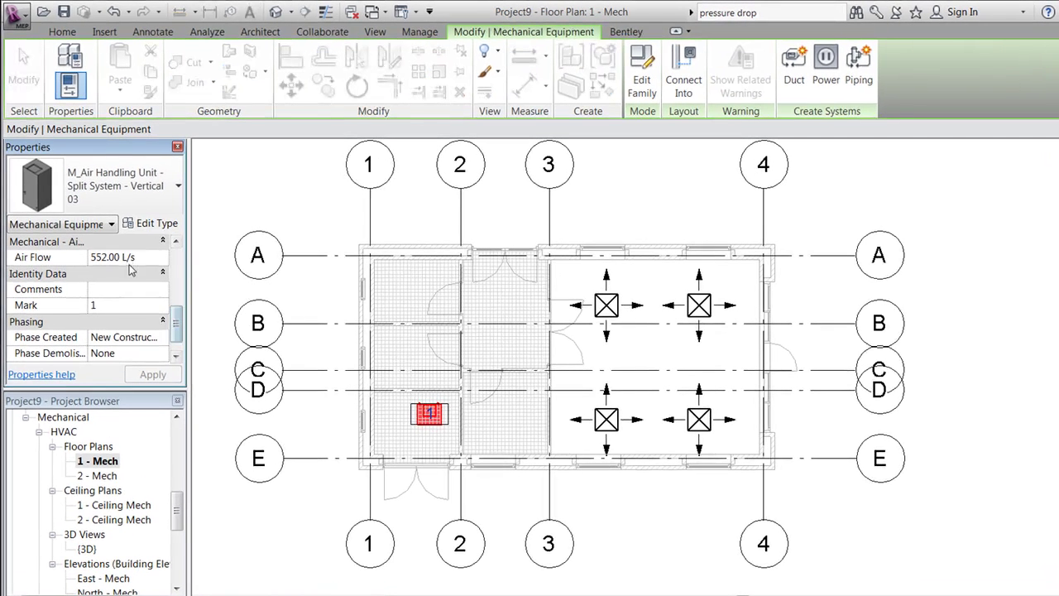
left_click(131, 257)
left_click_drag(135, 258, 52, 259)
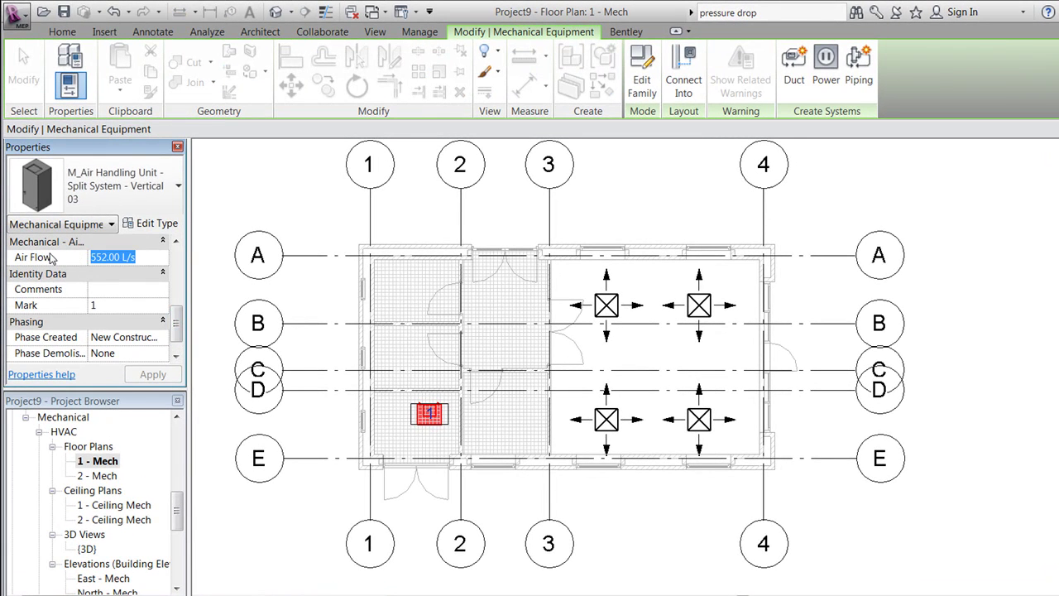
type("160")
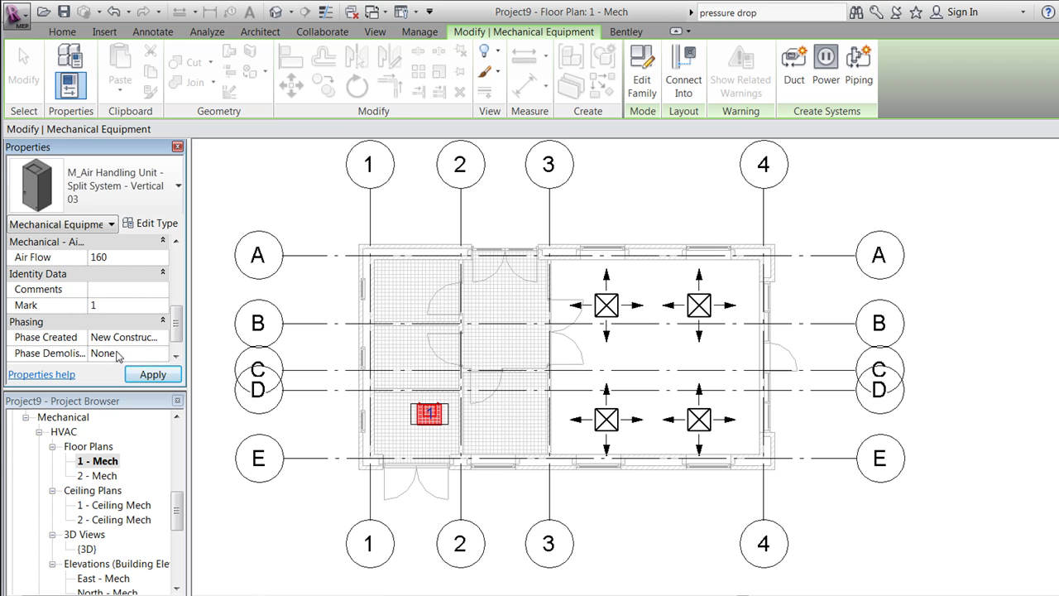
left_click(141, 376)
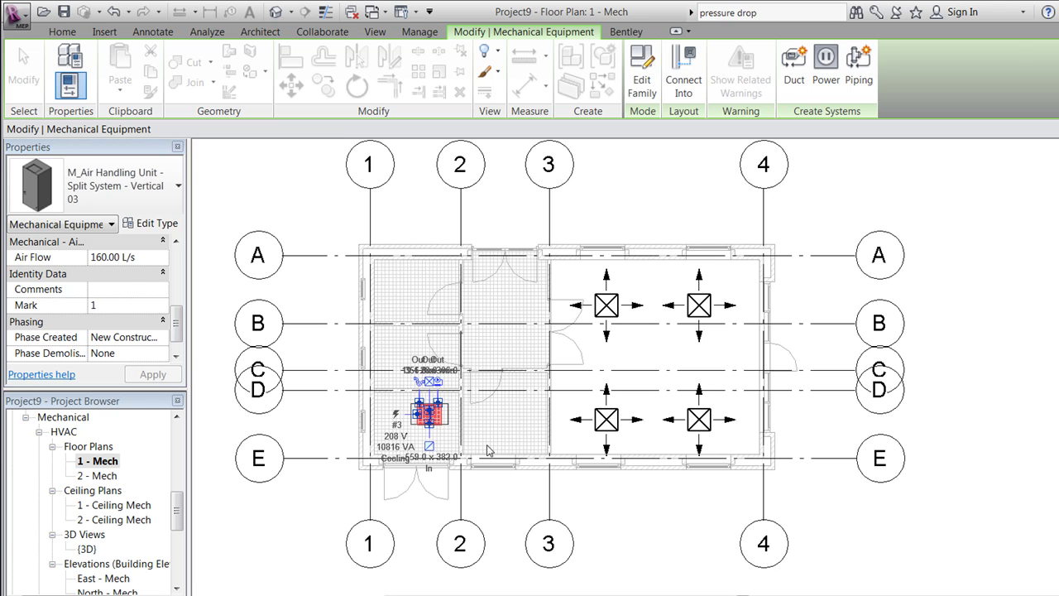
left_click(610, 494)
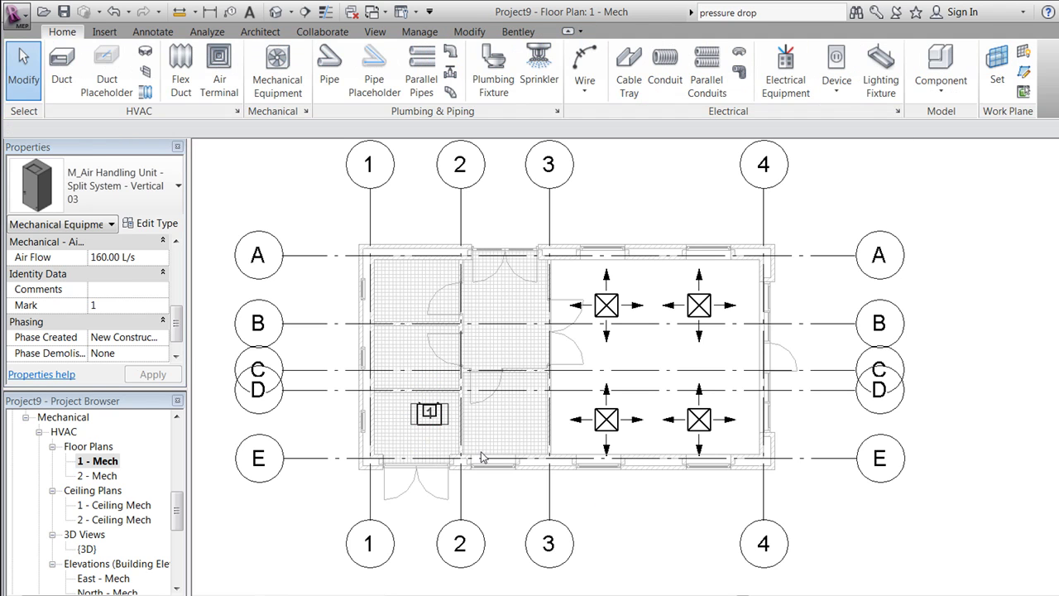
- Select the four diffusers in the 3D view, then open the South - Mech elevation
double_click(86, 550)
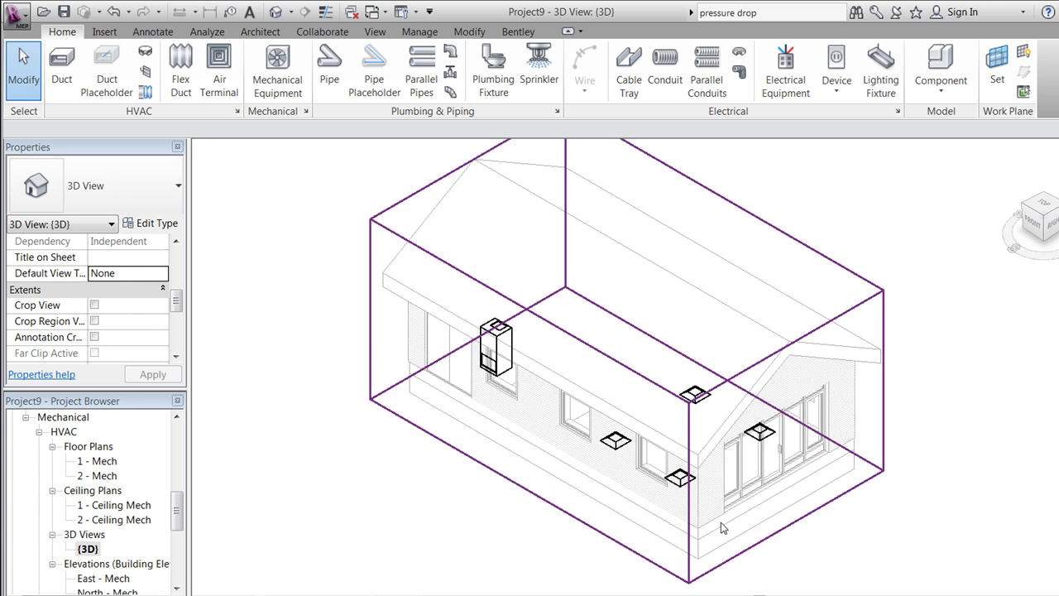
left_click_drag(569, 549, 805, 358)
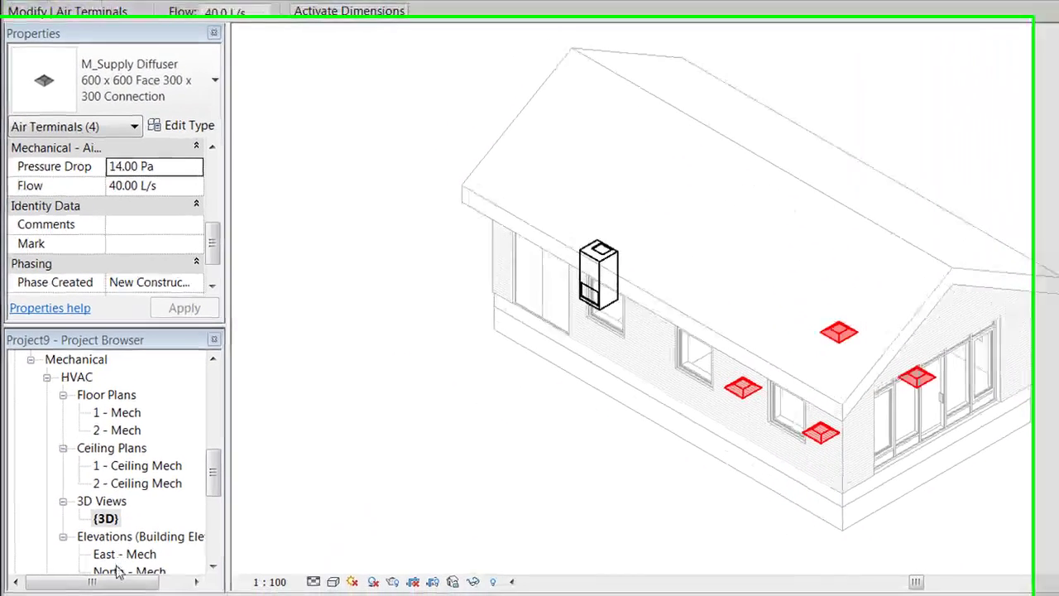
left_click_drag(220, 482, 220, 497)
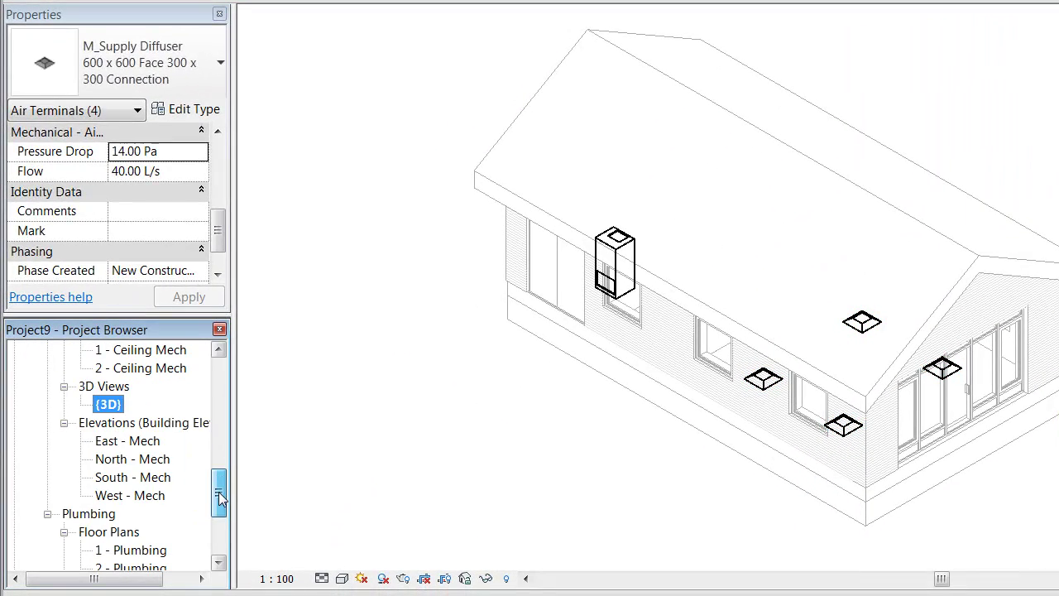
left_click(124, 460)
double_click(116, 480)
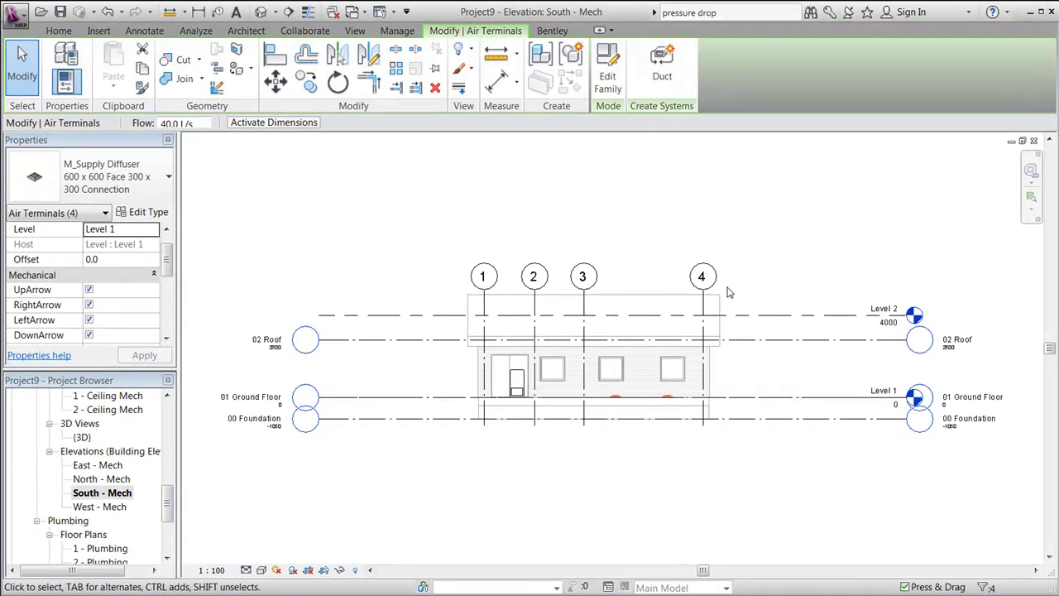
scroll(729, 292, "up", 2)
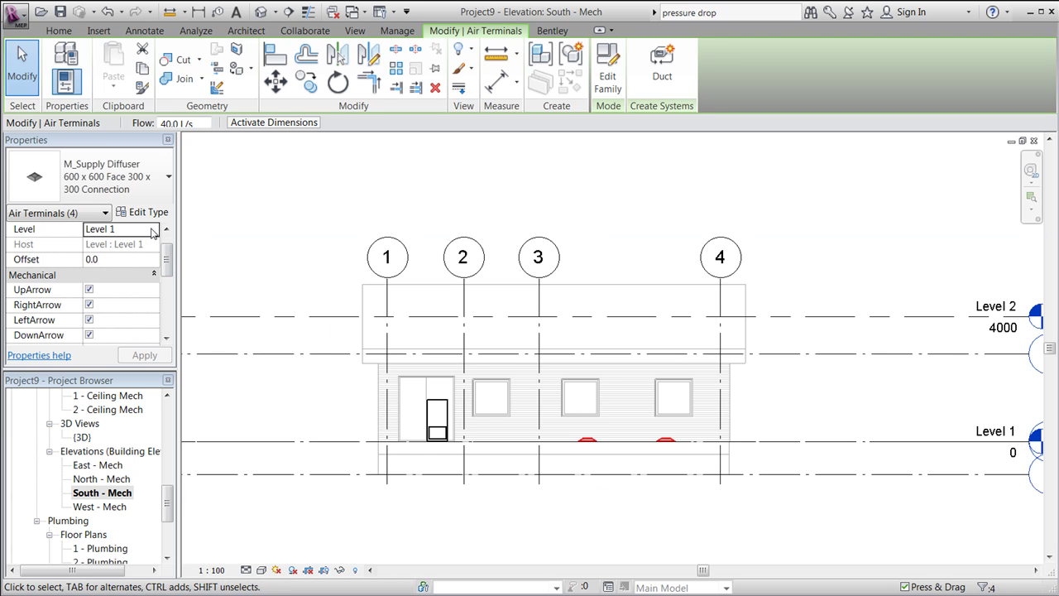
- Host the four supply diffusers on Level 2
left_click(151, 232)
left_click(98, 258)
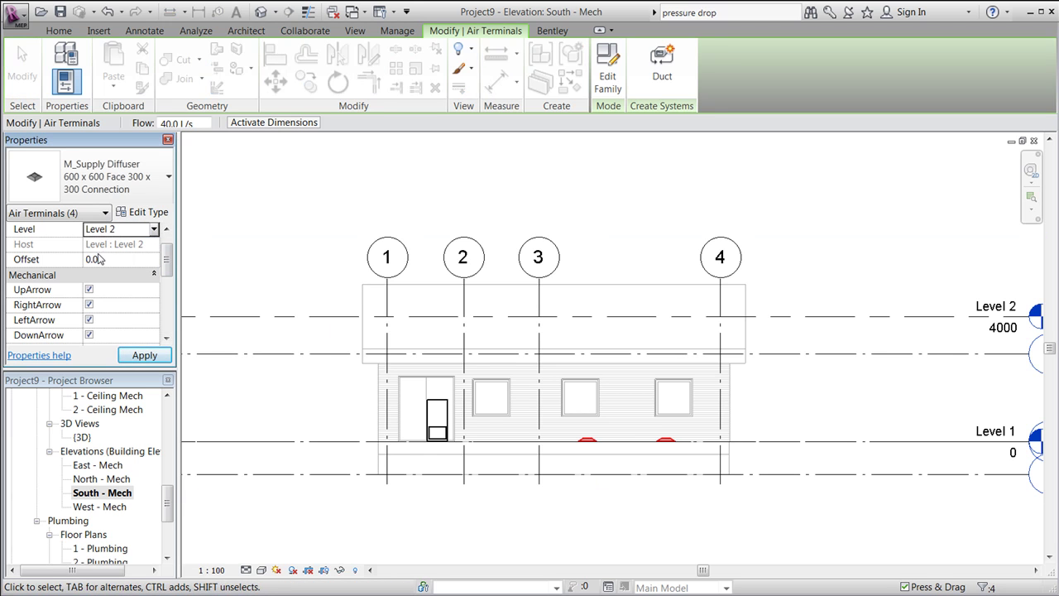
left_click(144, 356)
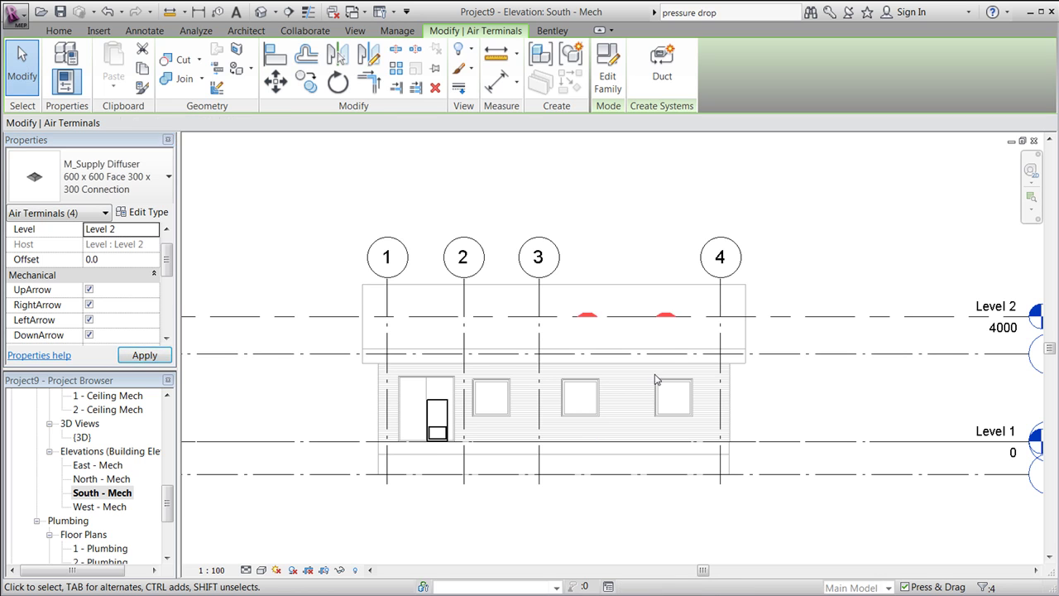
- Move the Level 2 line down 1200, from 4000 to 2800
left_click(824, 318)
key("m")
key("v")
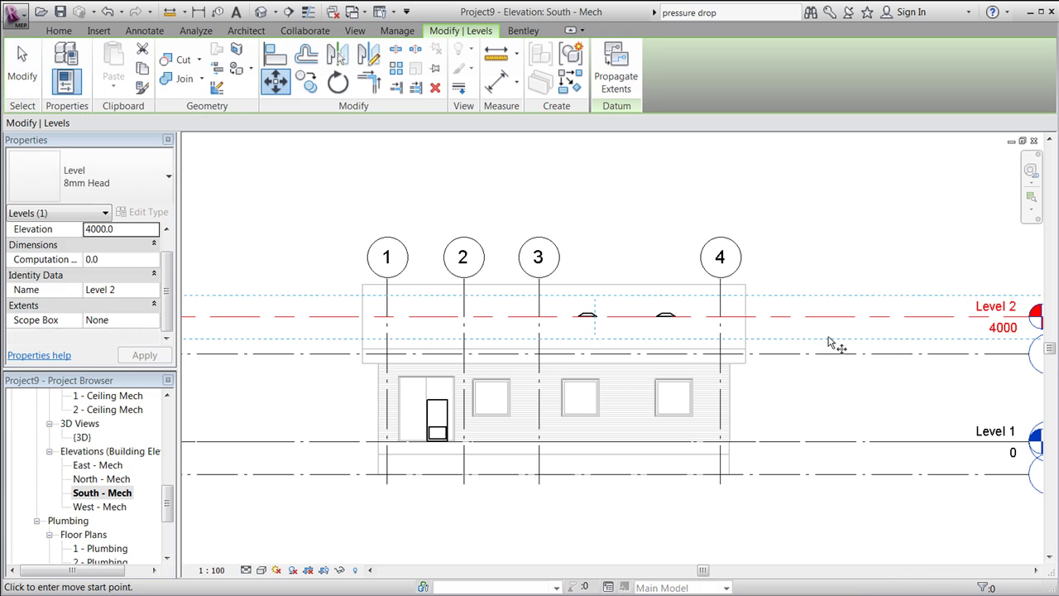
left_click(835, 317)
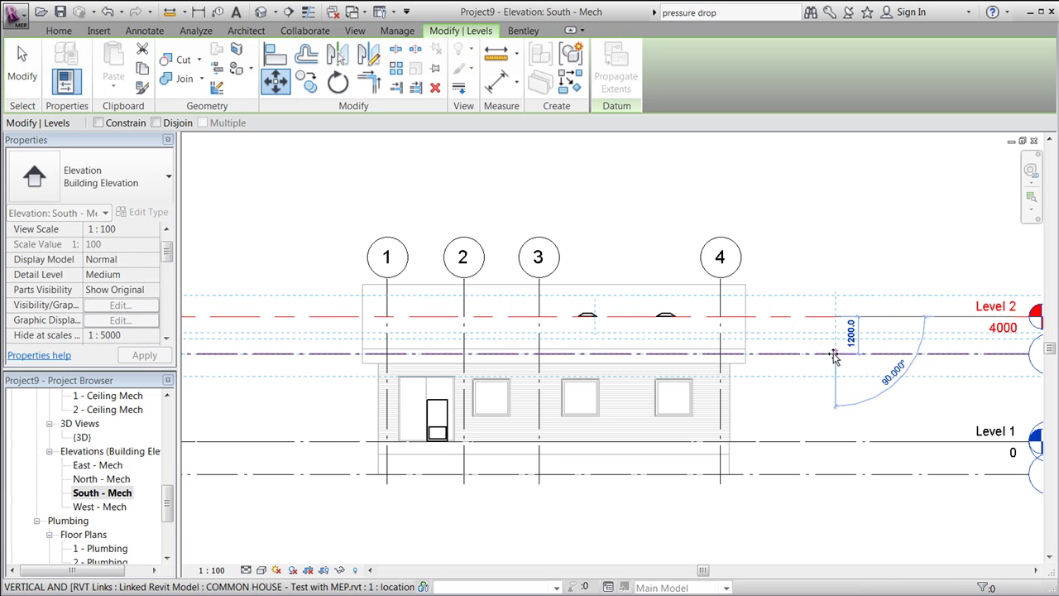
left_click(834, 355)
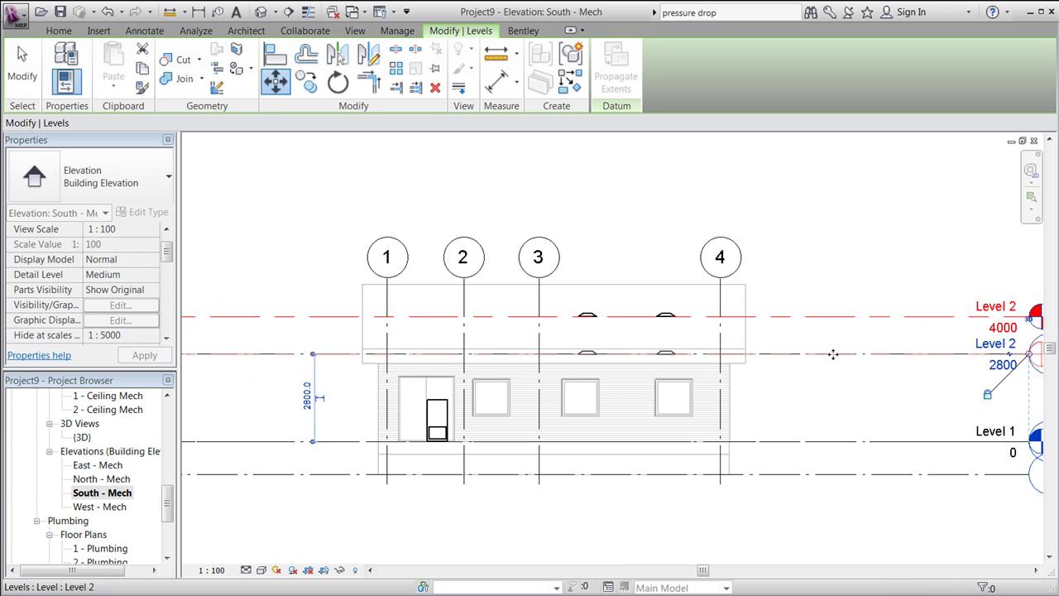
left_click(845, 311)
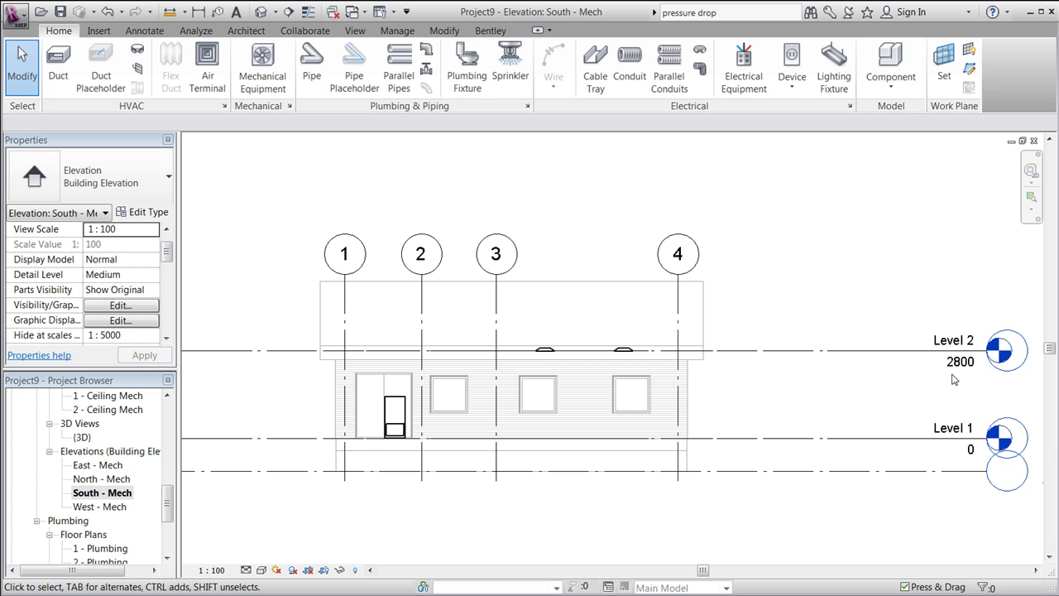
- In 3D, create Supply Air system Mechanical Supply Air 1 from the unit and four diffusers
double_click(81, 437)
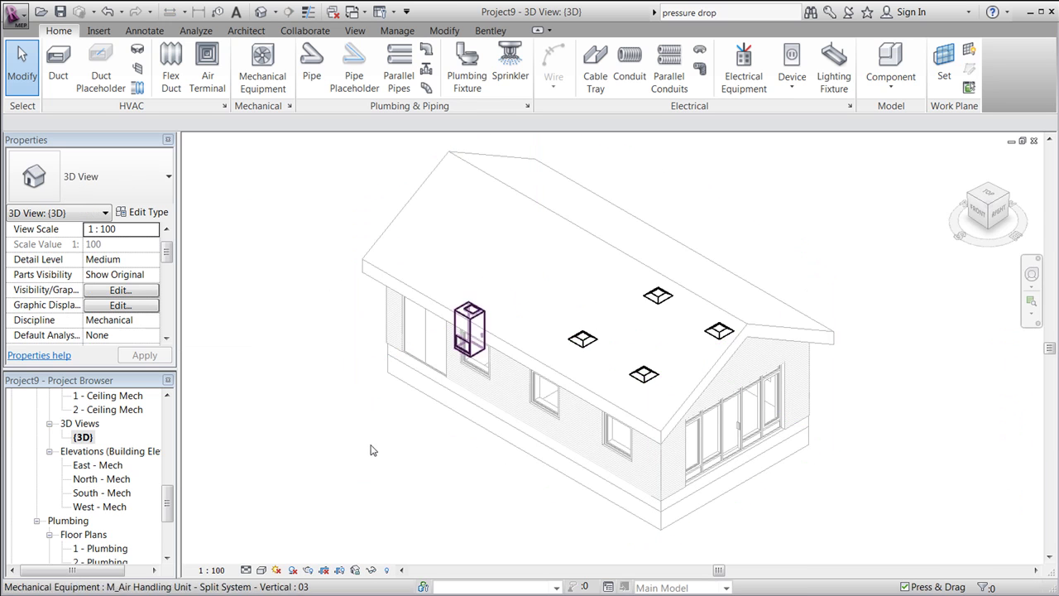
left_click_drag(298, 224, 700, 439)
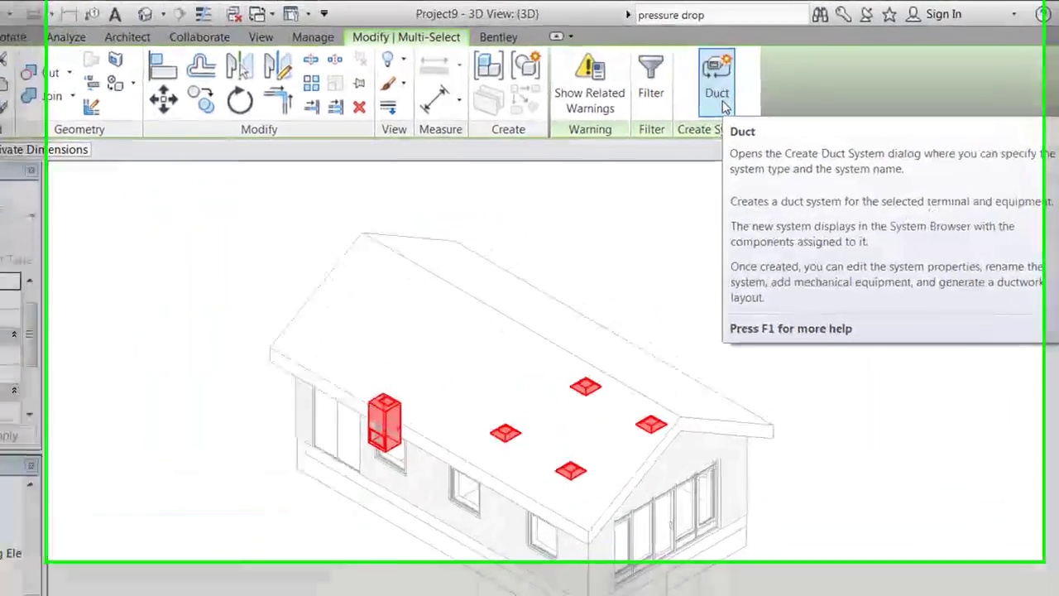
left_click(728, 76)
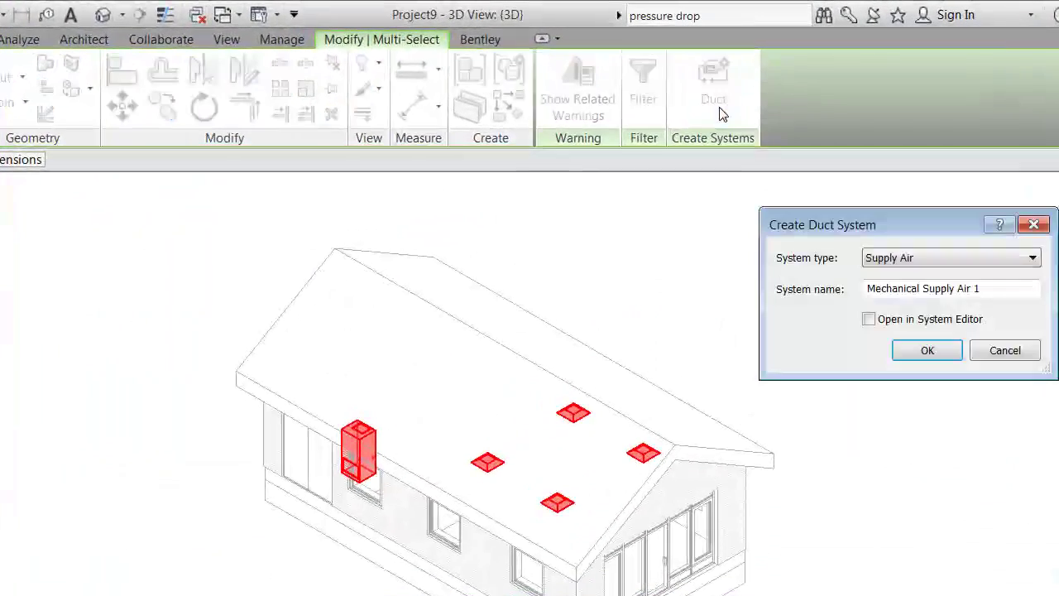
left_click(933, 351)
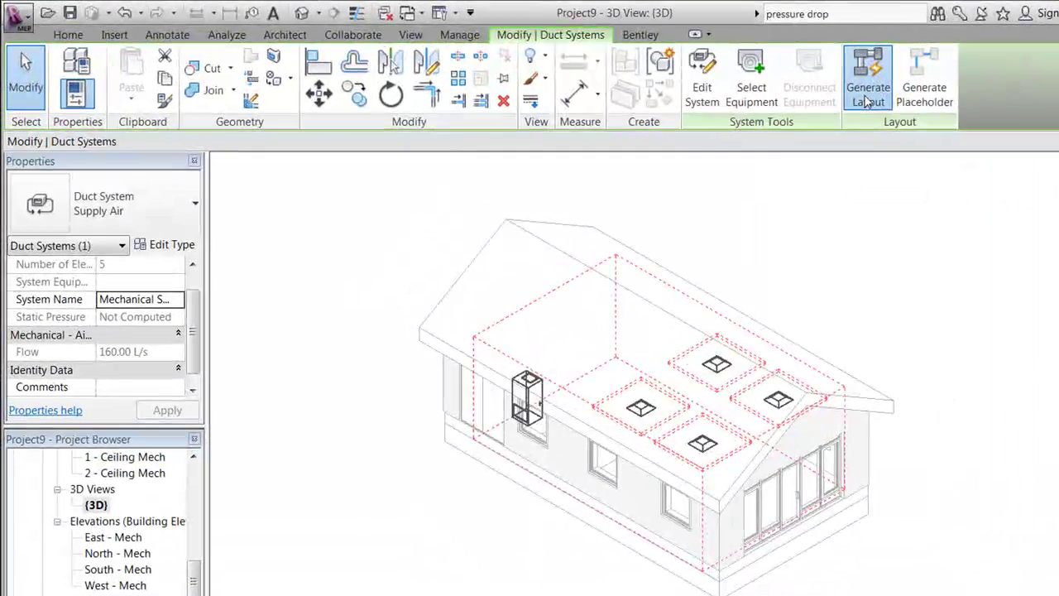
- Generate a duct layout, choose solution 2, and set main ducts to Round Duct: Tees at 3500 offset
left_click(759, 83)
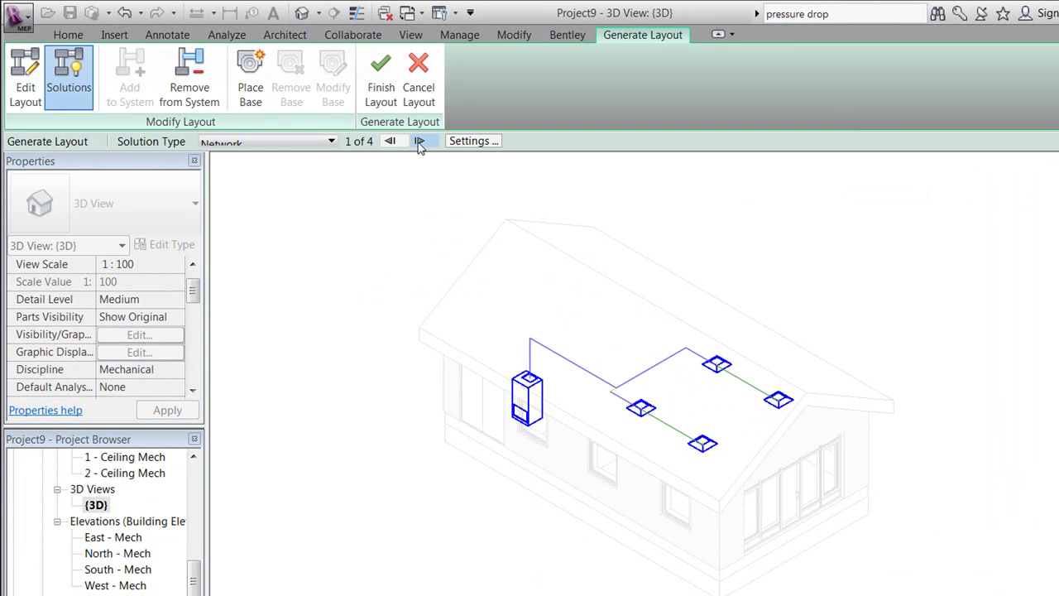
left_click(419, 142)
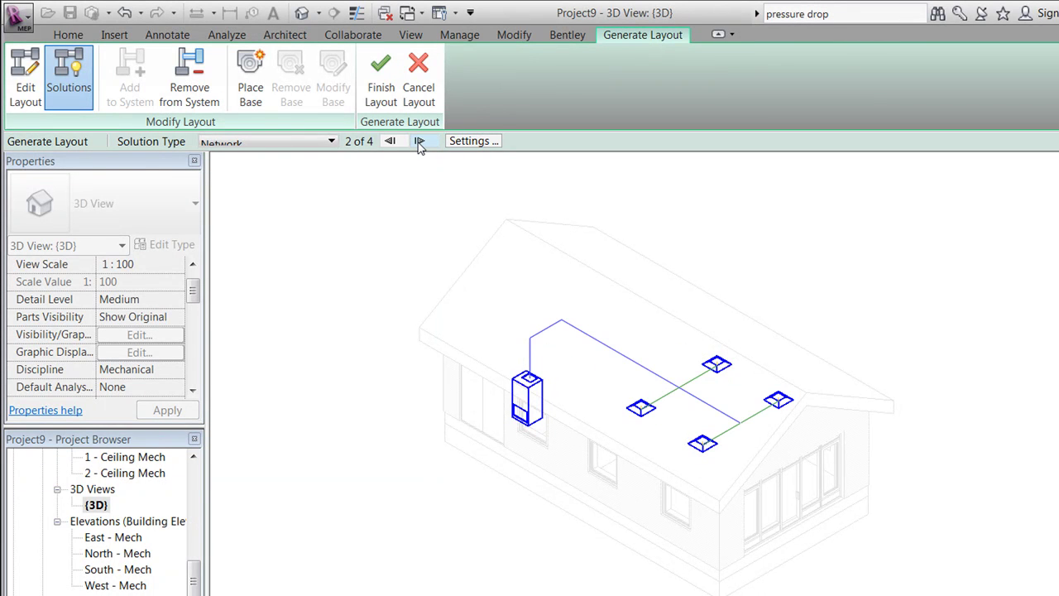
left_click(472, 142)
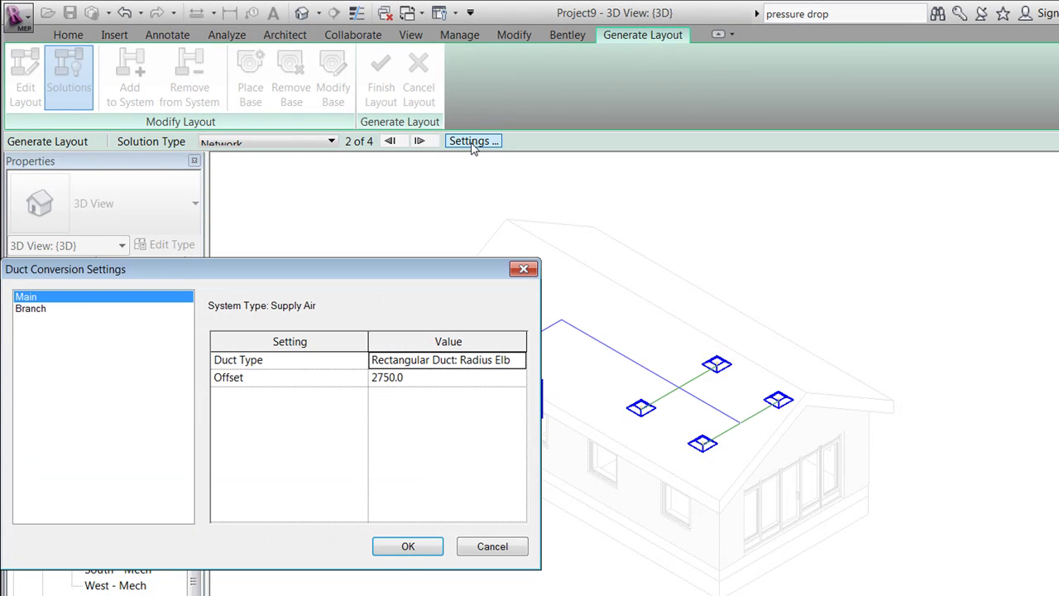
left_click(444, 381)
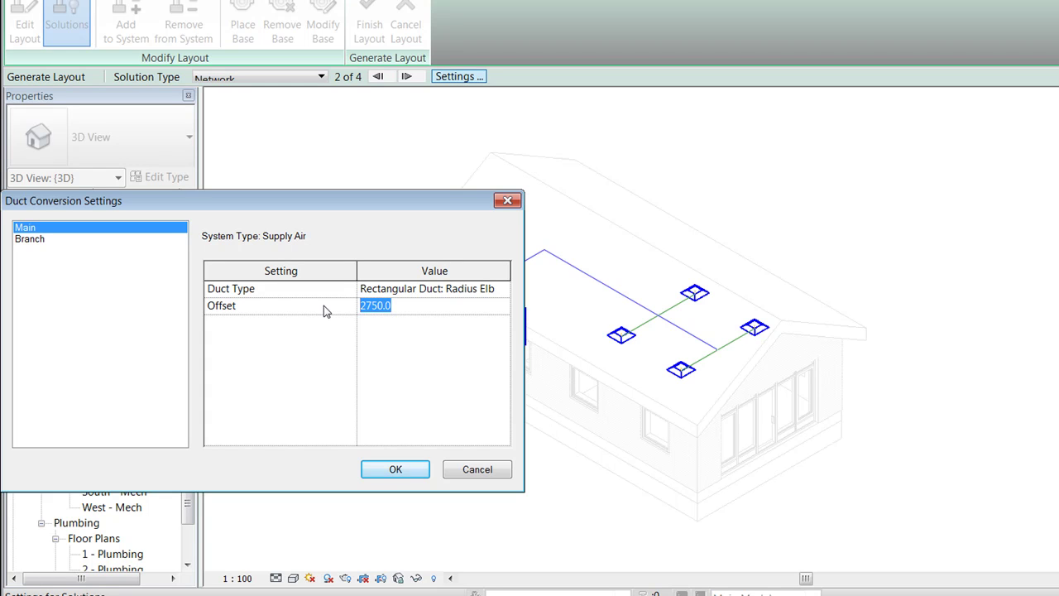
type("3500")
left_click(502, 289)
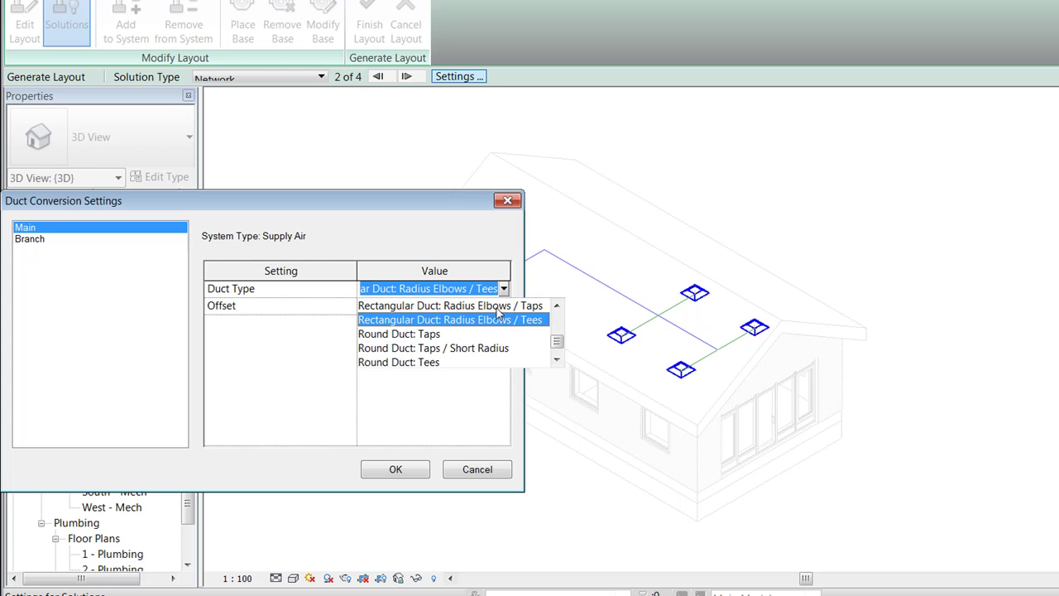
left_click(426, 362)
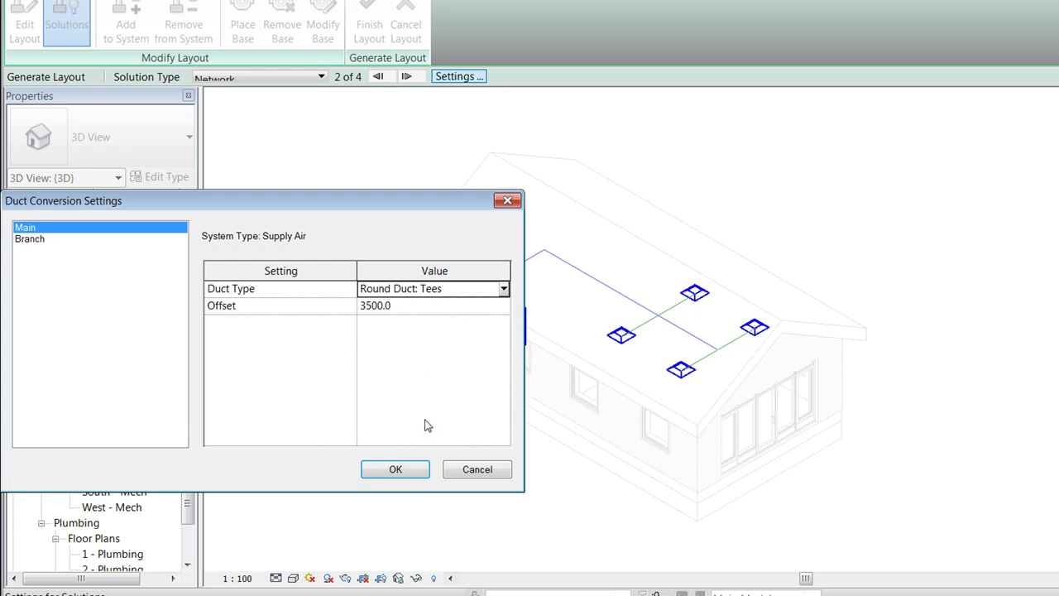
- Set the branch ducts to Round Duct: Tees at 3500 offset and apply the settings
left_click(24, 238)
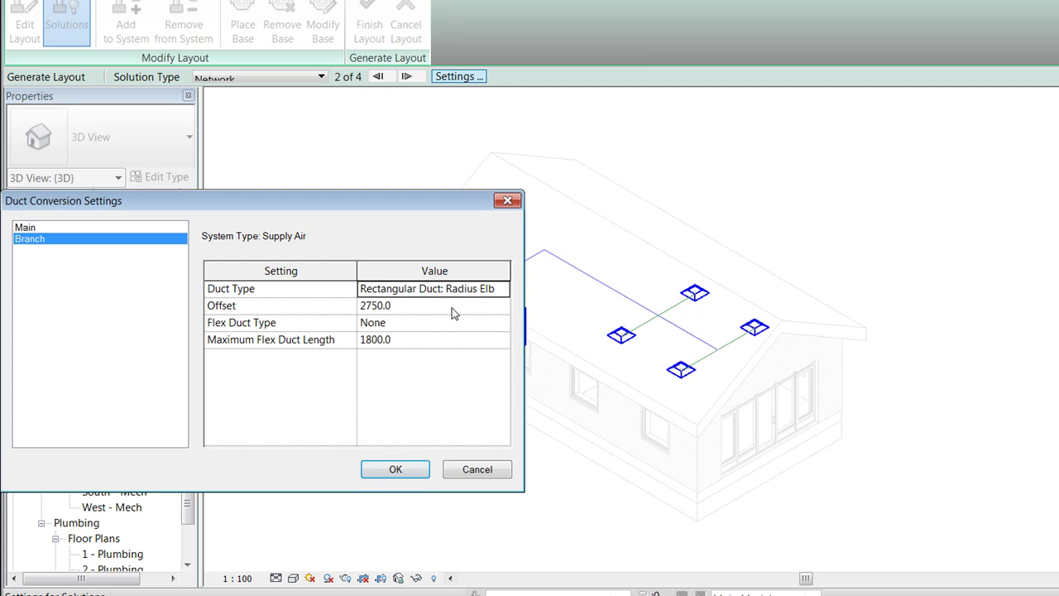
left_click(450, 306)
type("3")
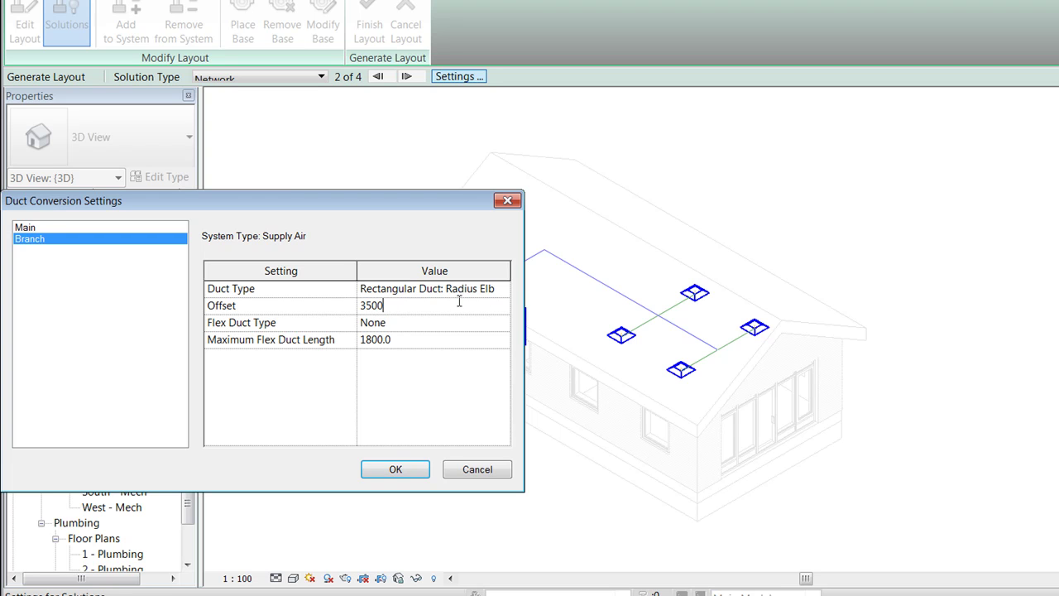
left_click(505, 290)
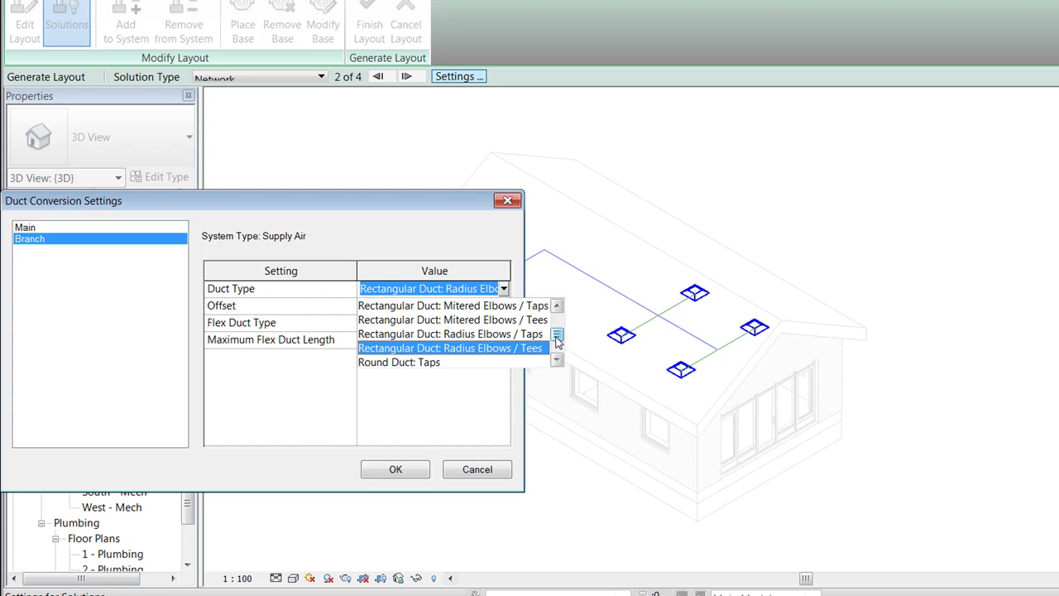
scroll(557, 339, "down", 1)
left_click(436, 348)
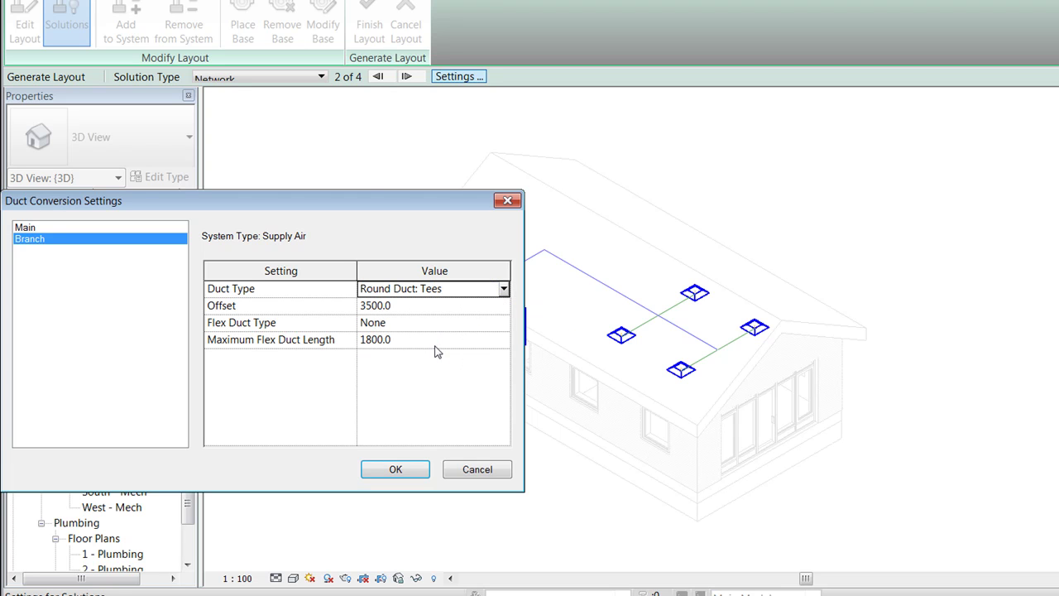
left_click(397, 469)
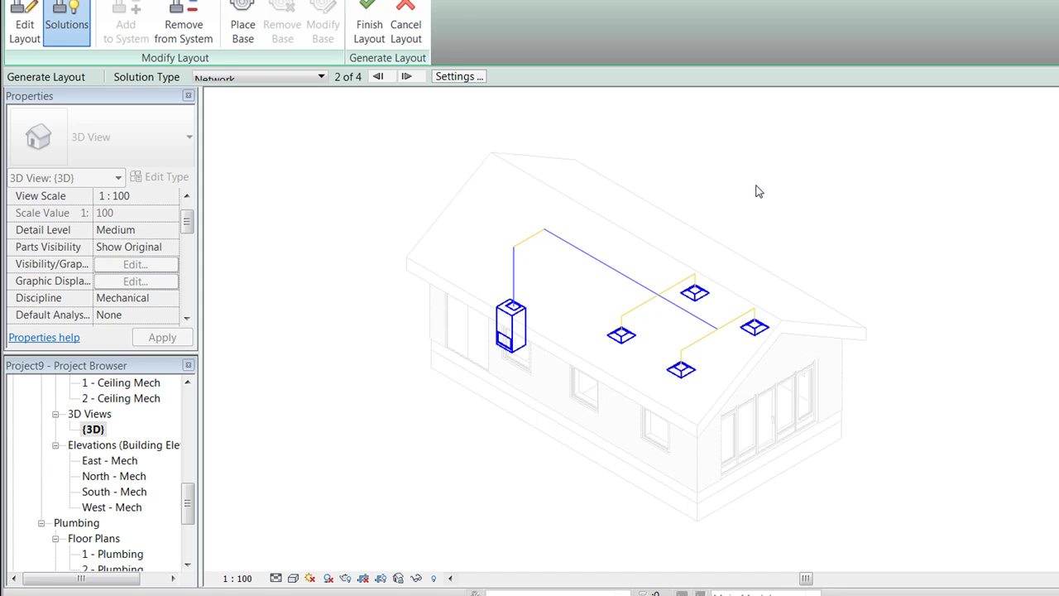
- Finish the layout to generate the round ducts, then window-select the whole duct network and equipment
scroll(710, 246, "up", 1)
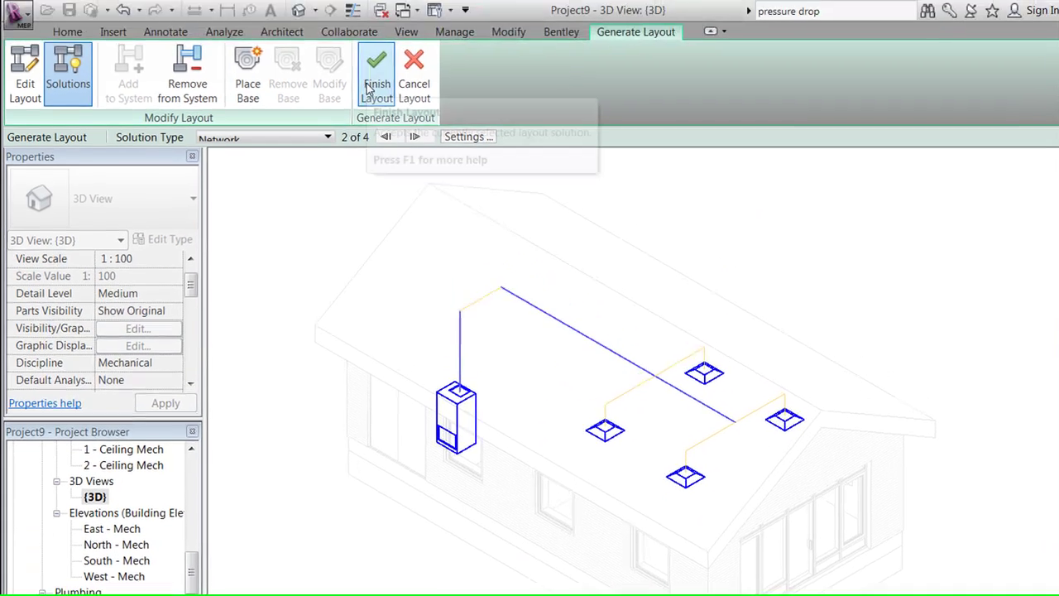
left_click(365, 31)
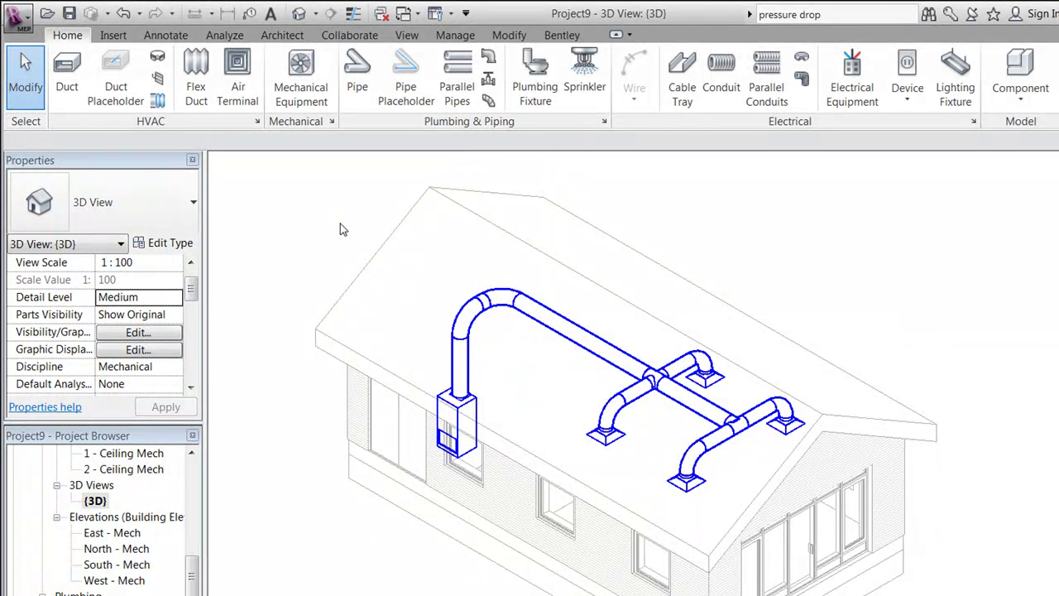
left_click_drag(340, 223, 892, 551)
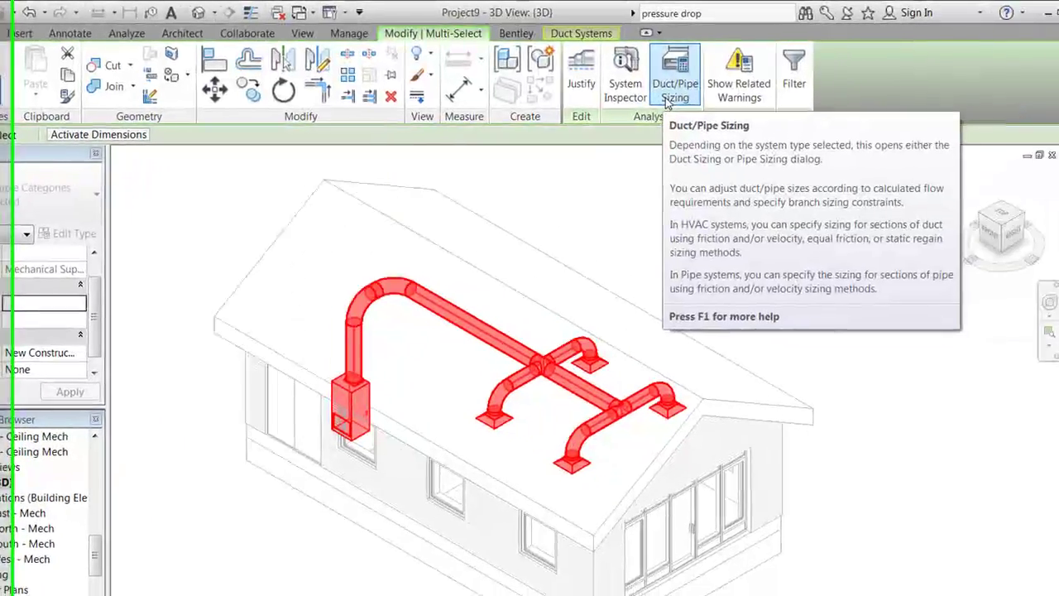
- Try sizing the selected ducts by Velocity at 3.5 m/s, then dismiss the invalid value warning
left_click(786, 106)
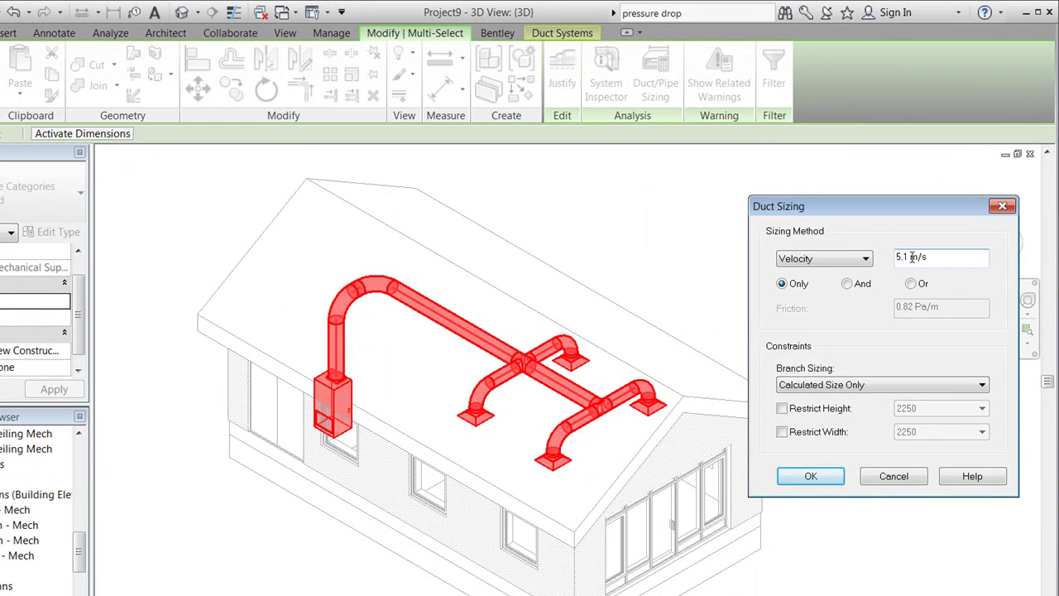
left_click_drag(909, 257, 841, 256)
left_click(866, 259)
left_click(866, 260)
left_click(911, 259)
left_click_drag(910, 258, 882, 258)
type("3")
type(".5")
left_click_drag(933, 259, 896, 257)
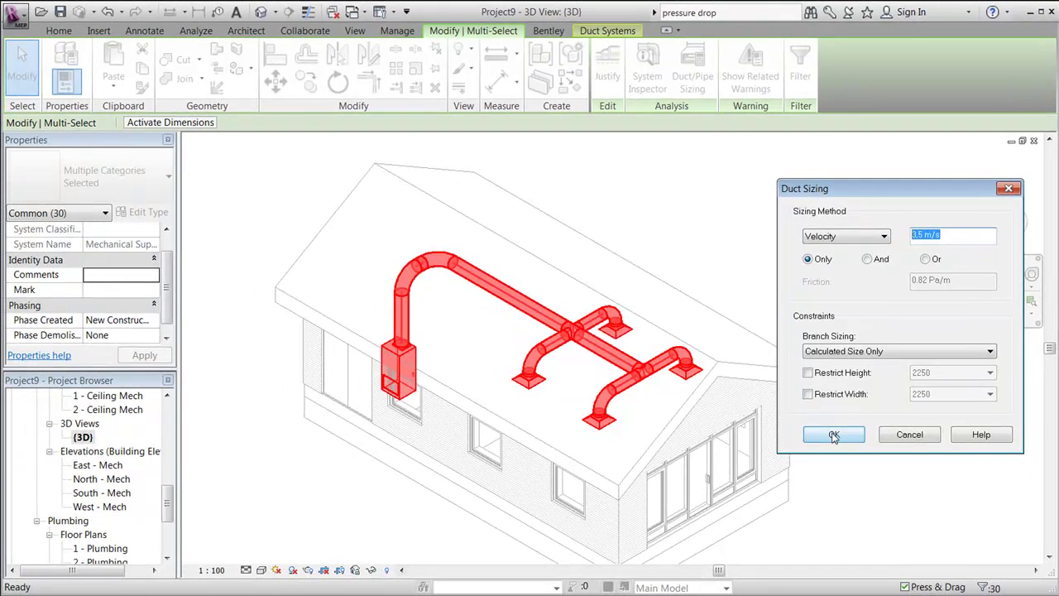
left_click(811, 476)
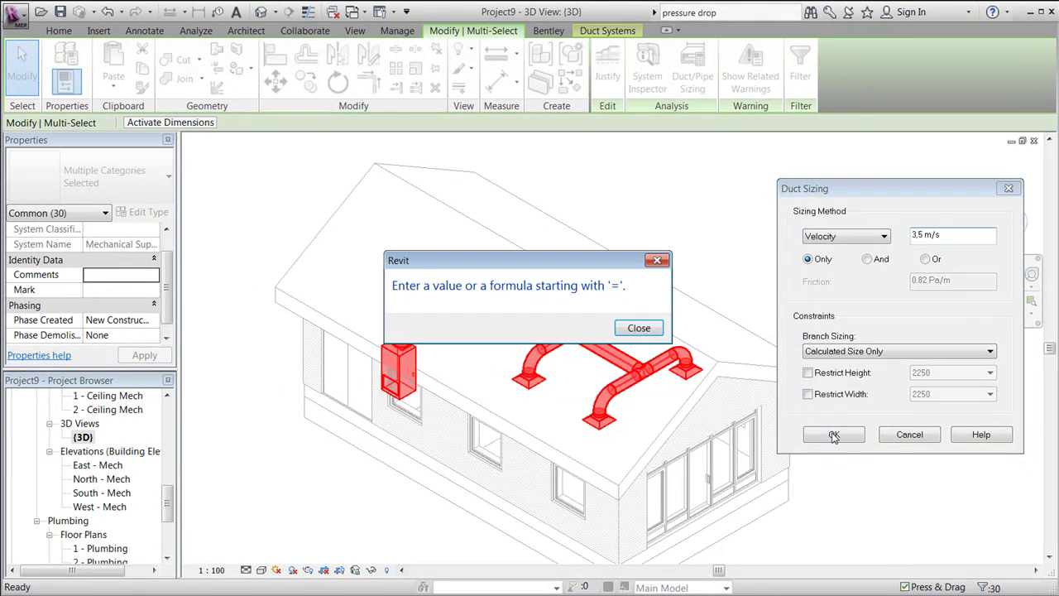
left_click(639, 327)
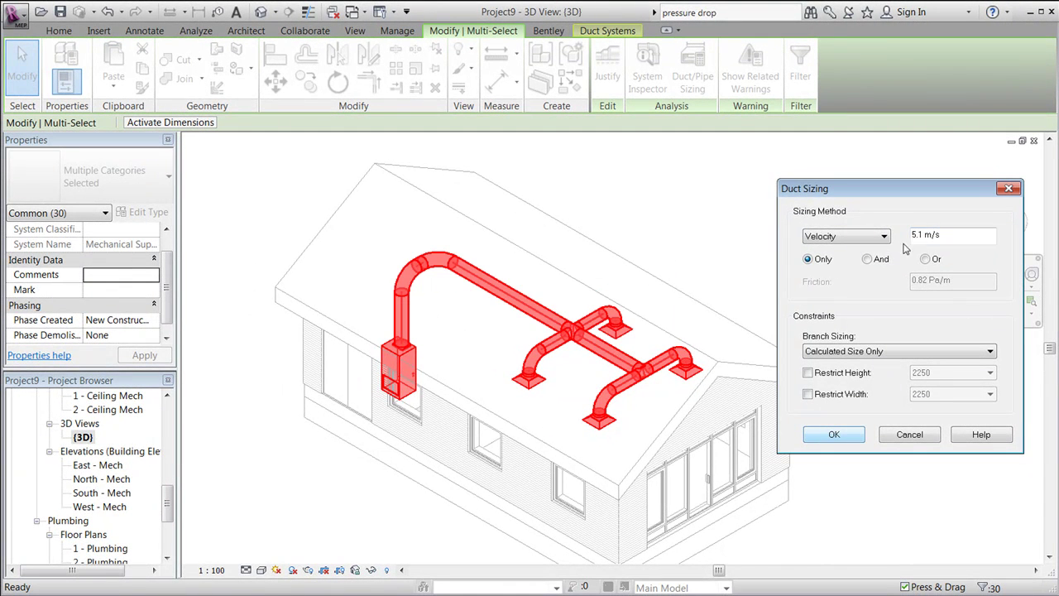
- Re-enter the velocity as 3.5 m/s, apply the sizing, and clear the duct selection
double_click(917, 236)
type("5.1")
left_click_drag(925, 234, 894, 238)
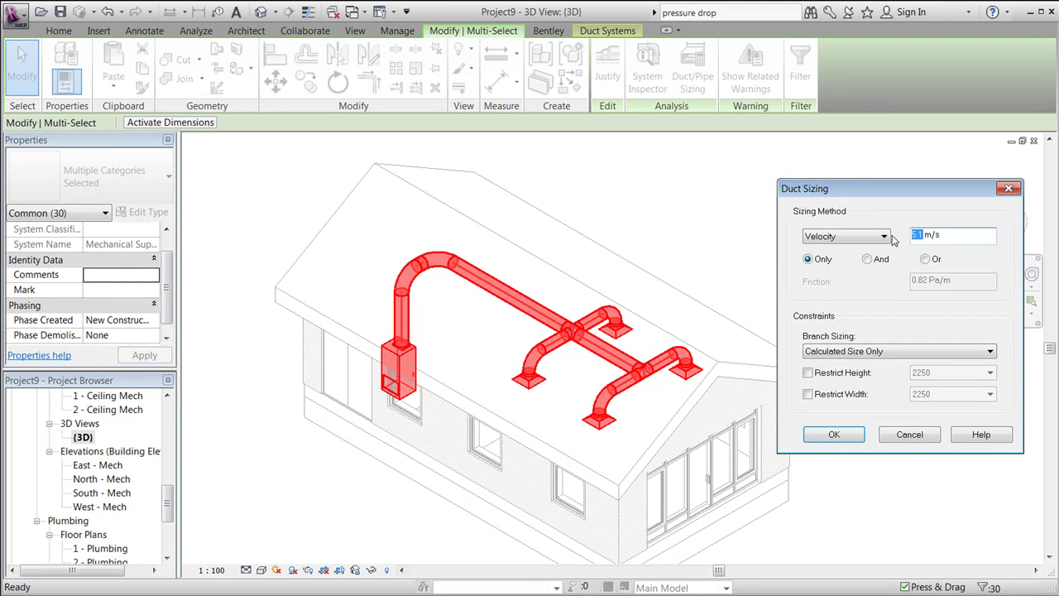
type("3.5")
left_click(836, 434)
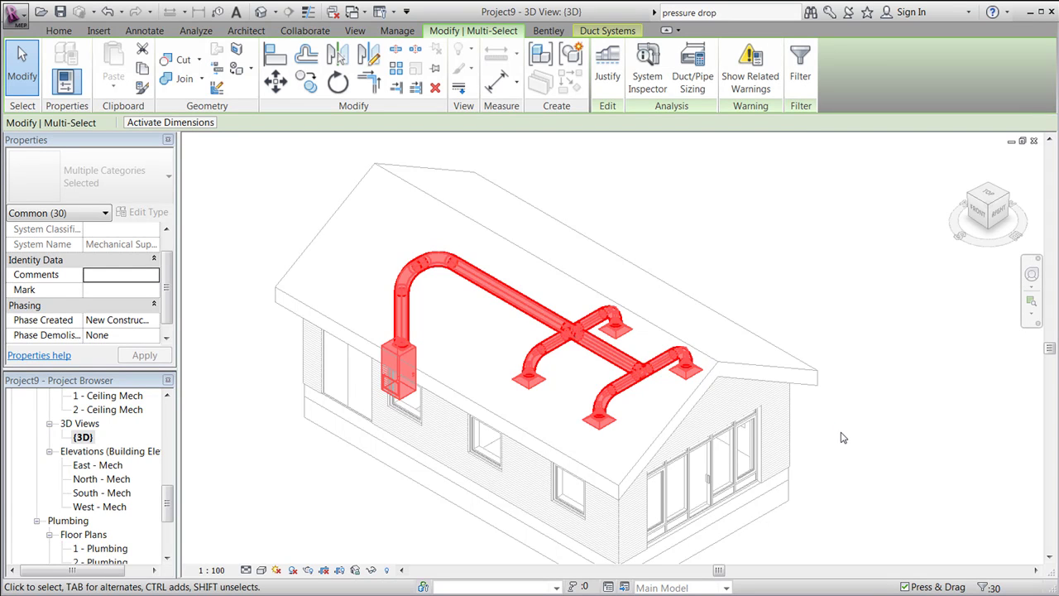
key("Escape")
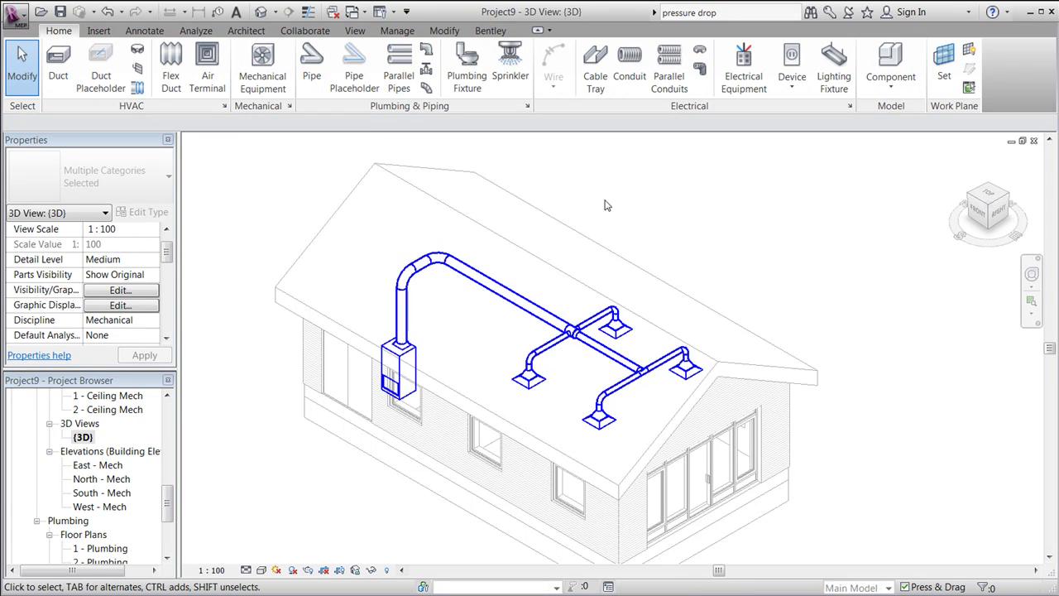